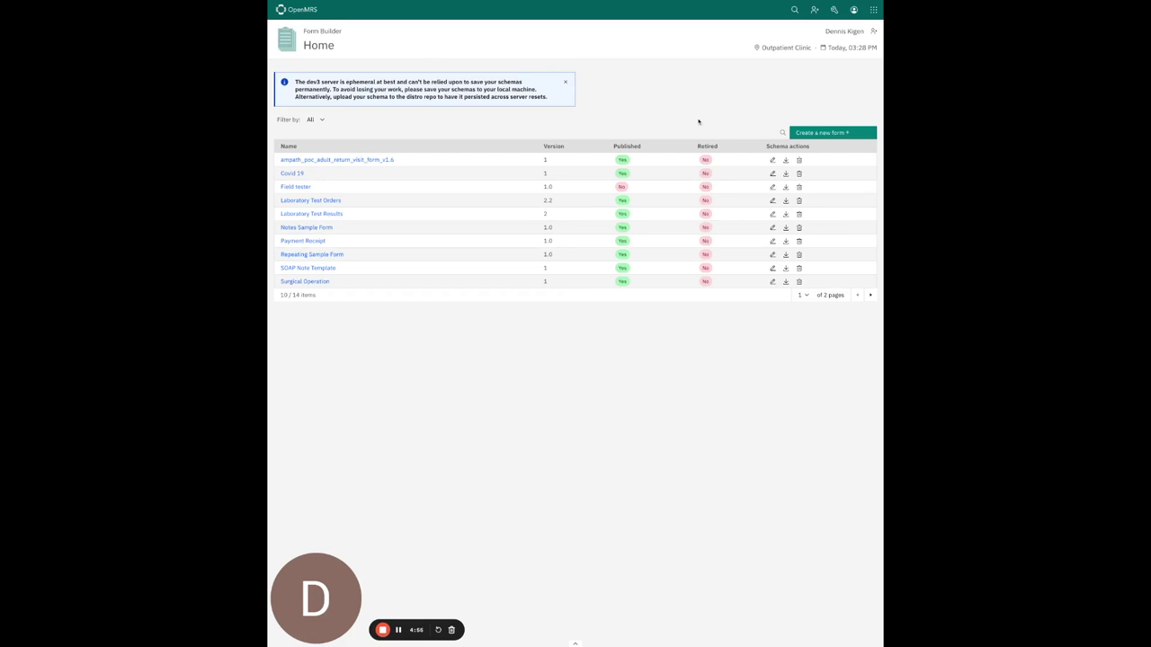
Step: Start a new form schema in the Interactive Builder
left_click(828, 133)
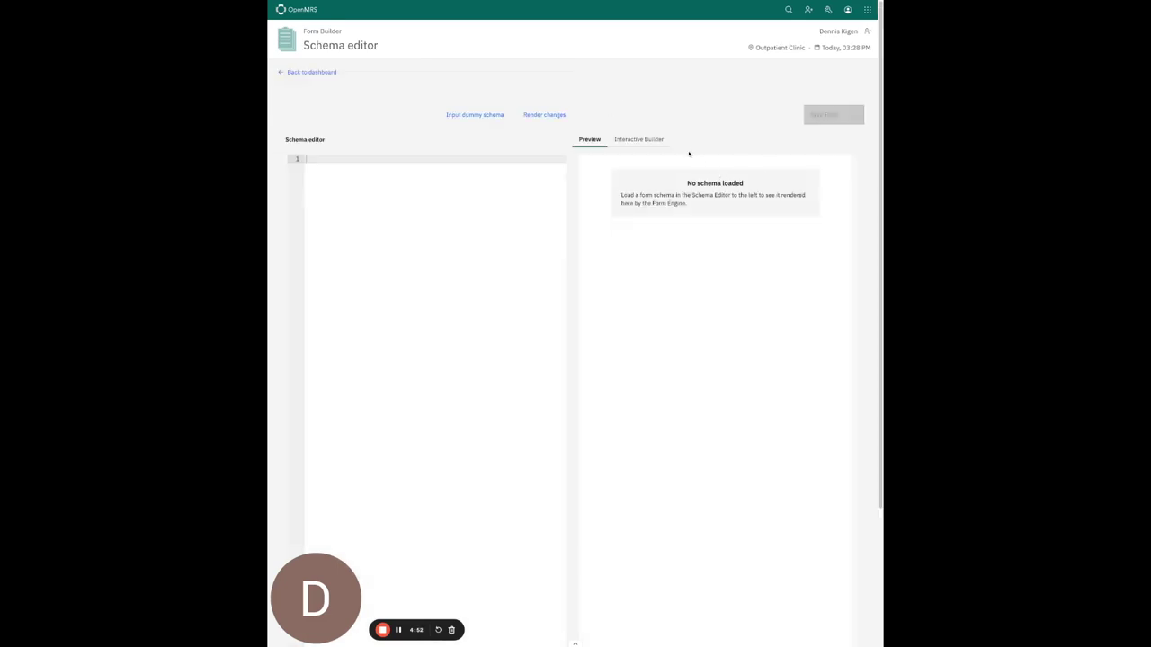
left_click(621, 144)
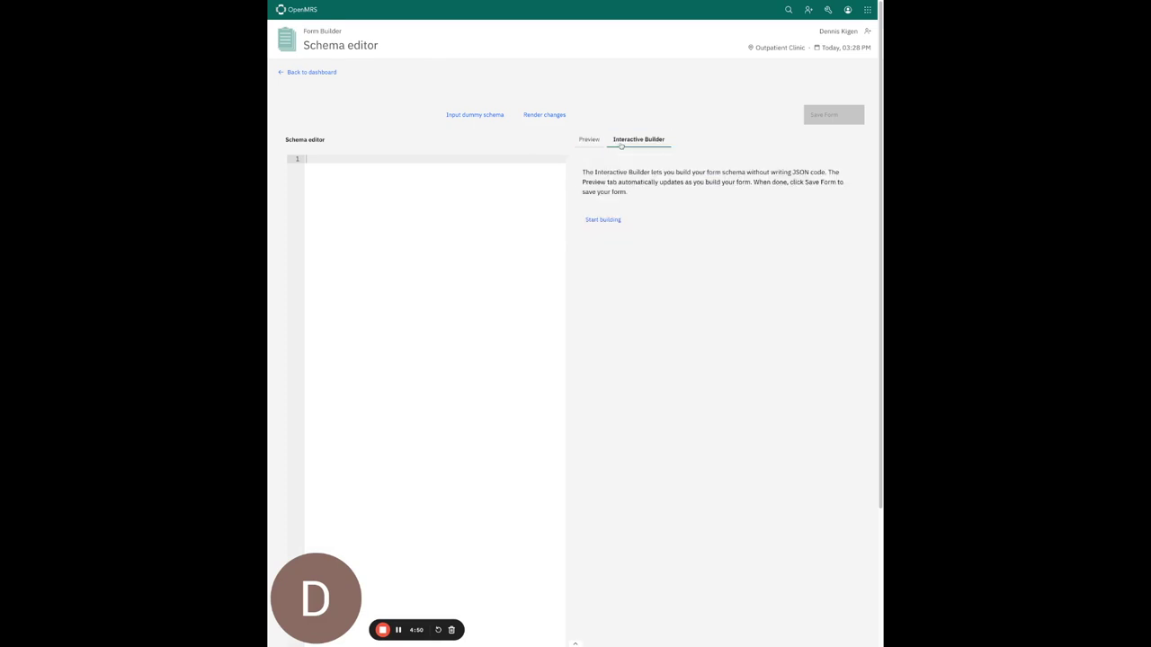
left_click(623, 220)
Step: Name the form 'Basic Patient Assessment Form', describe it as a basic in-visit patient assessment, and create it
left_click(609, 298)
type("Basic Patient Assessment Form")
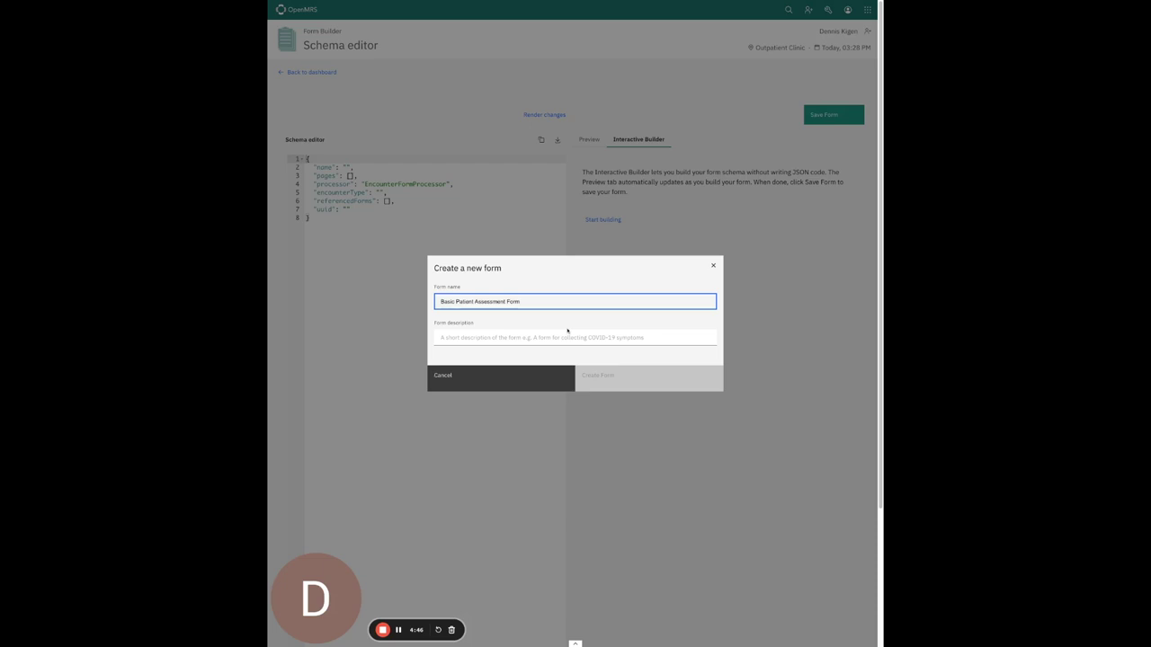
key("Tab")
type("A sample form for conducting a basic assessment of a patient during a visit")
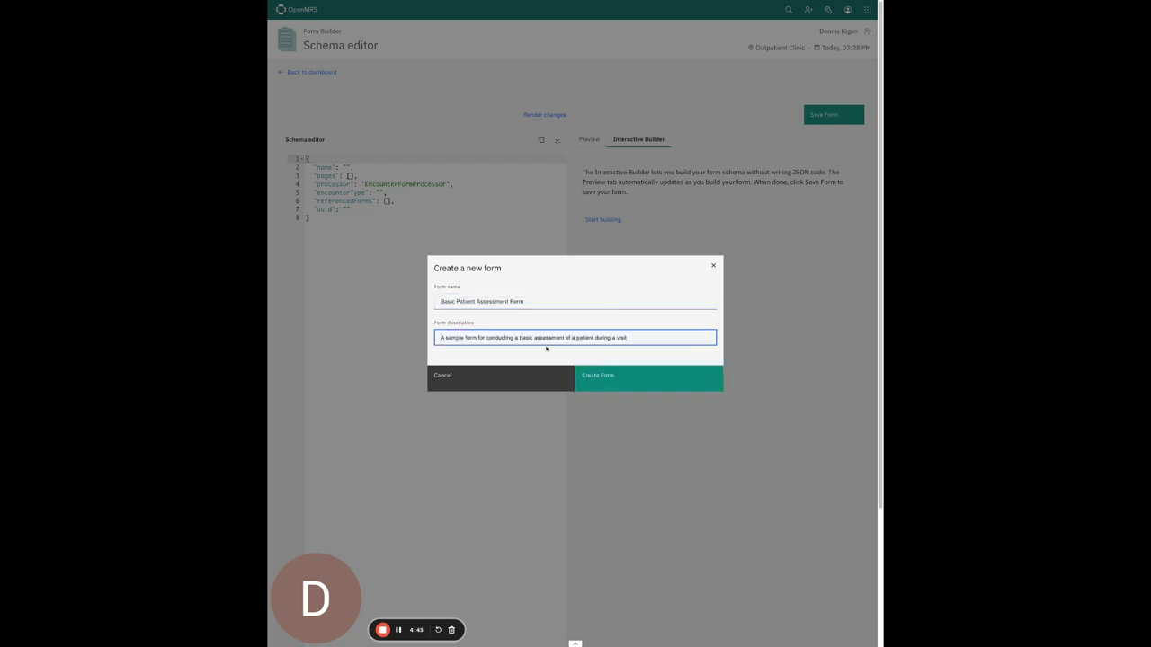
left_click(625, 386)
Step: Add an 'Assessment Details' page to the form
left_click(610, 245)
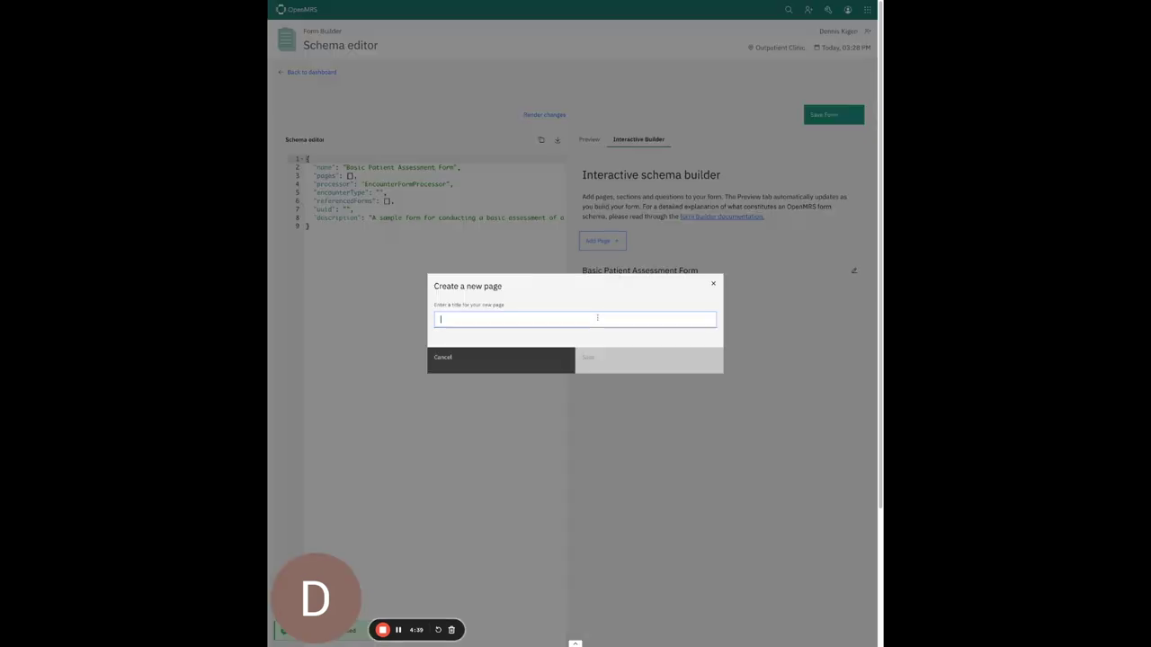
type("Assessment Details")
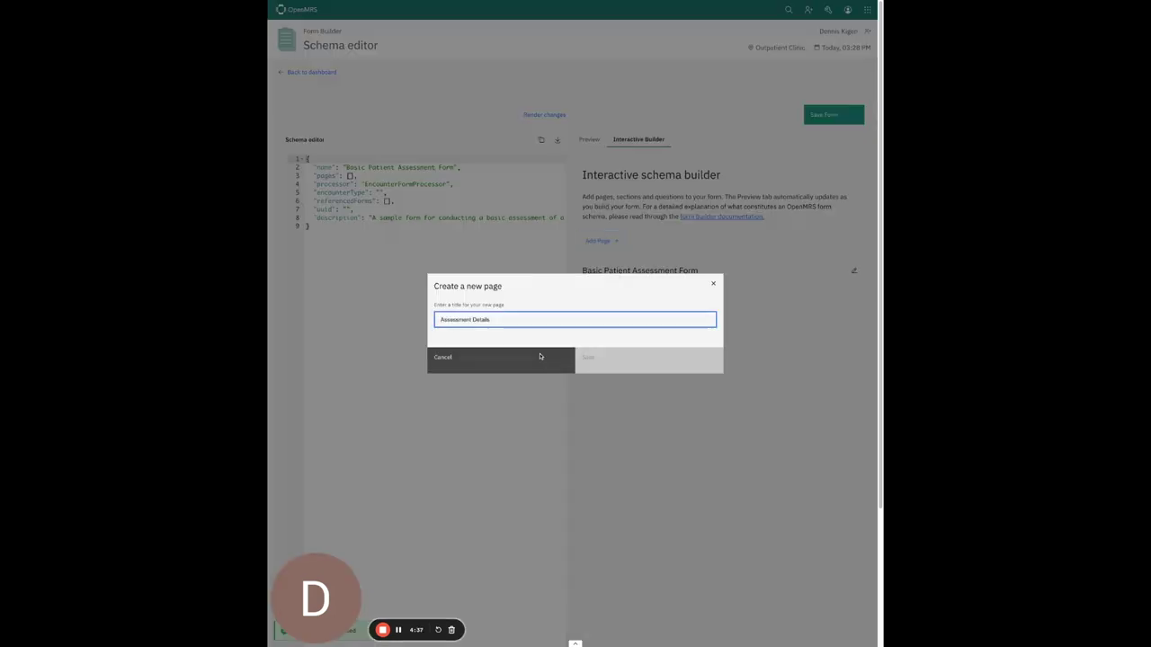
left_click(595, 362)
scroll(663, 345, "down", 1)
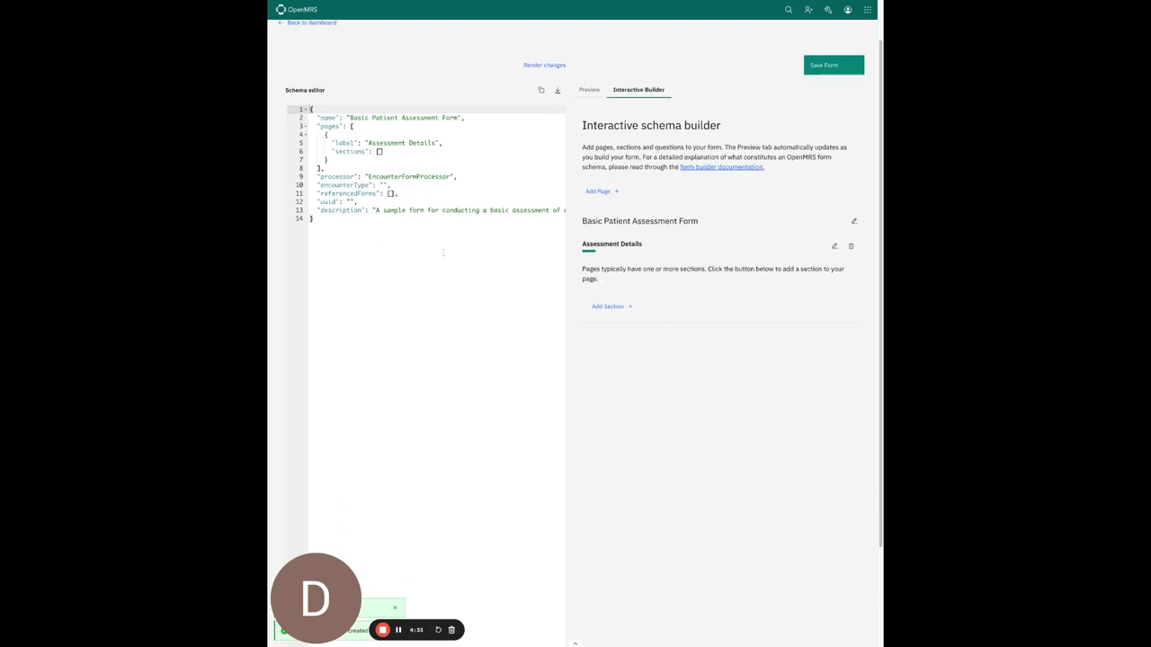
Step: Add Vital Signs, Reason for Visit and Consent to Treat sections to the page
left_click(624, 306)
left_click(588, 320)
type("Vital Signs")
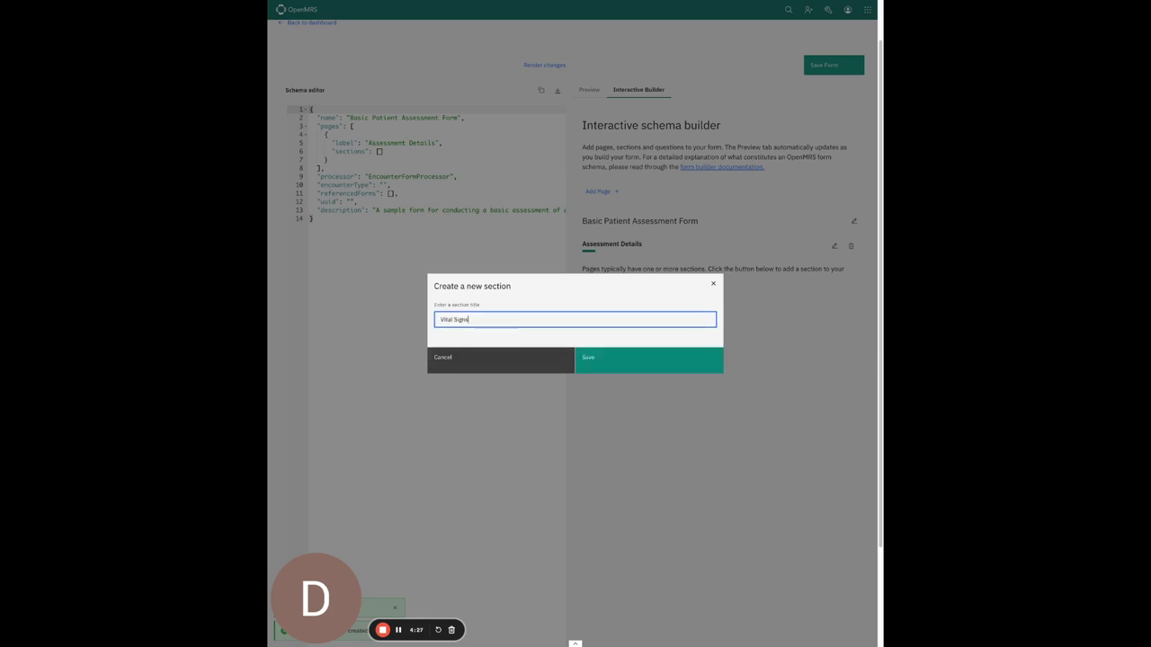
left_click(598, 358)
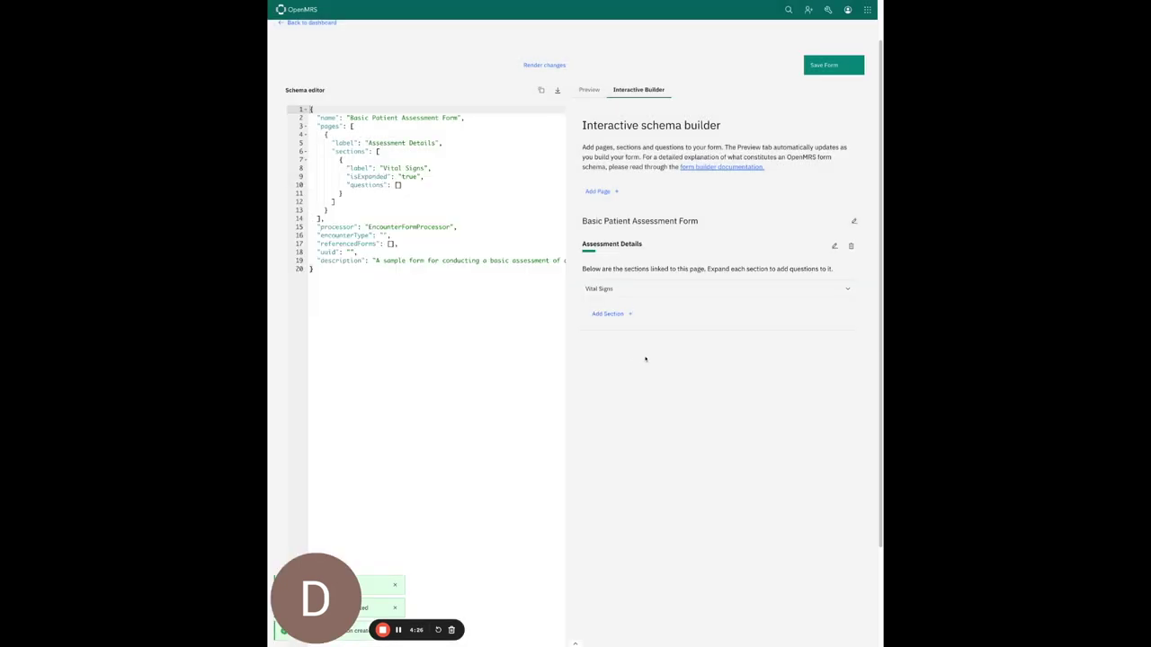
left_click(607, 315)
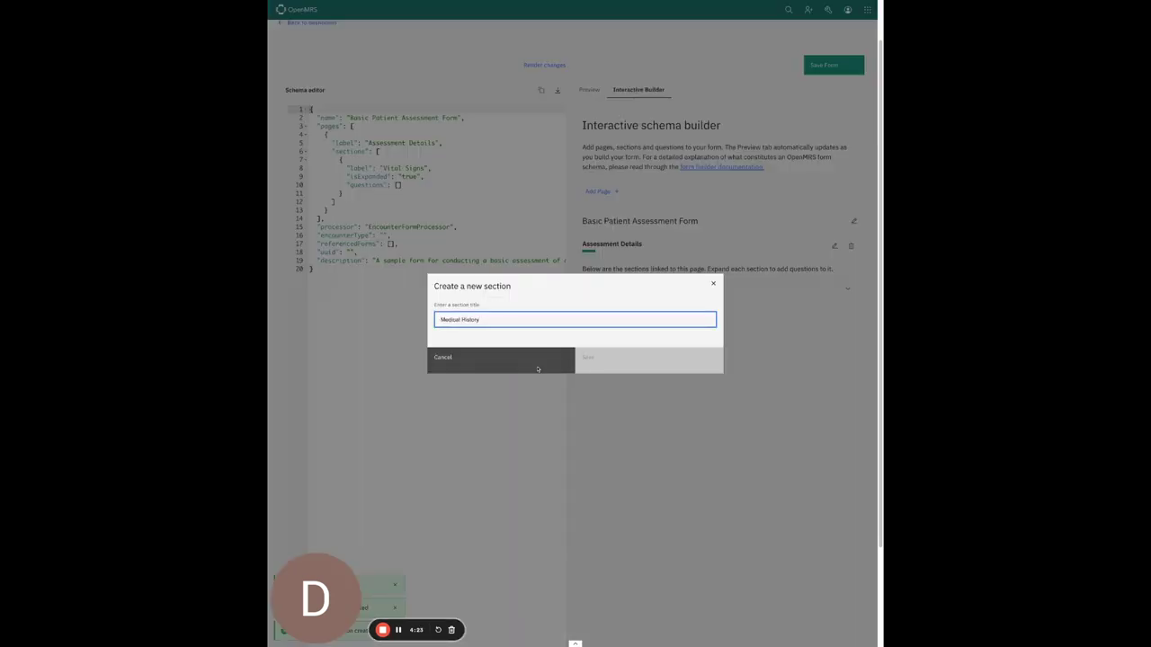
type("Reason for Visit")
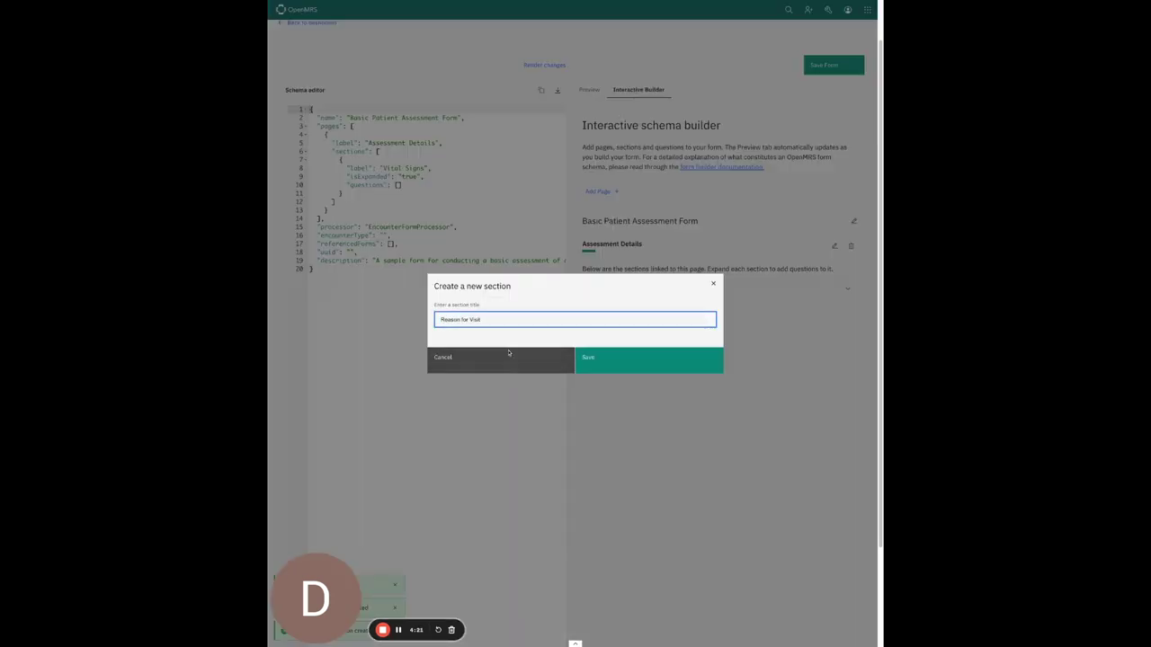
left_click(634, 362)
left_click(604, 330)
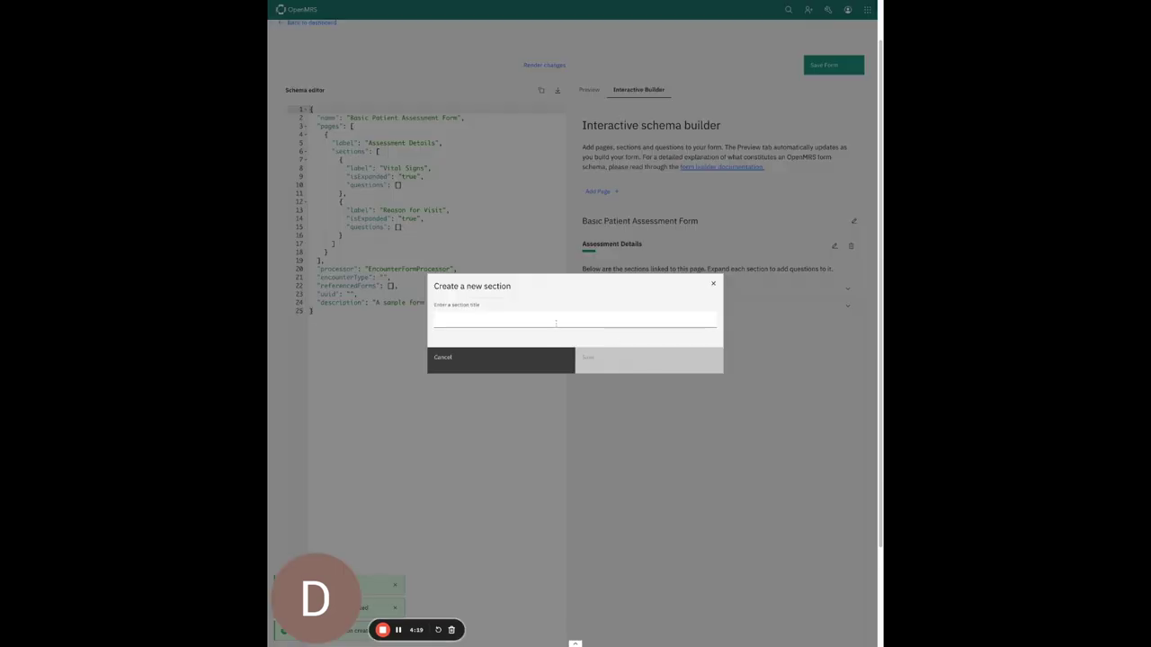
type("Consent to Treat")
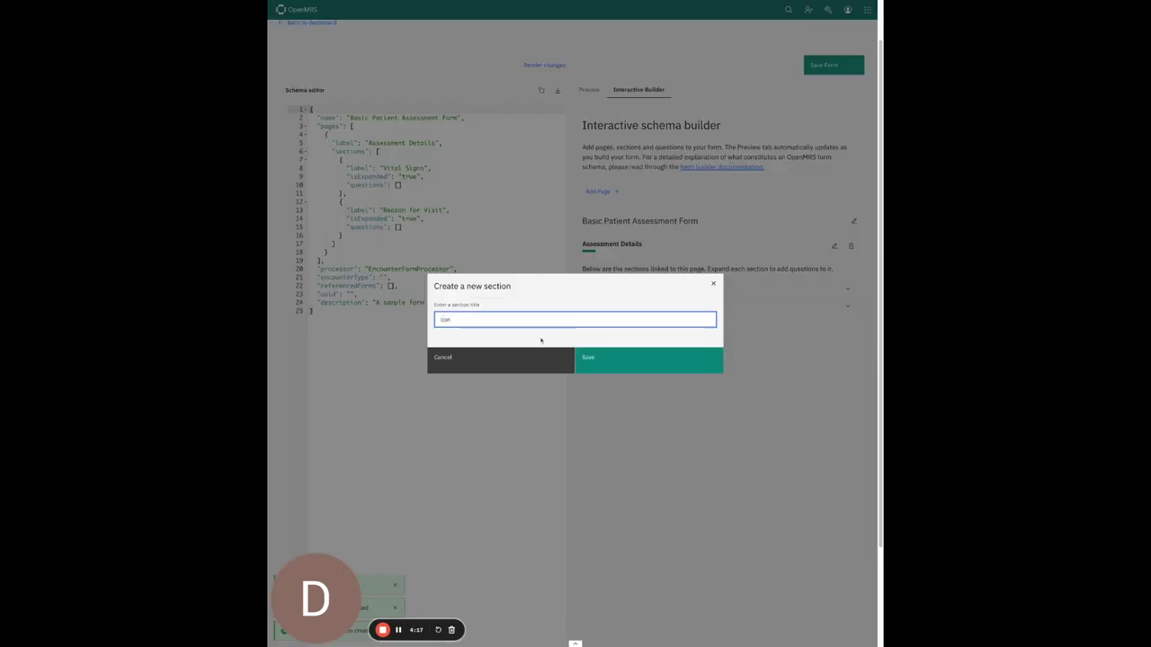
left_click(593, 360)
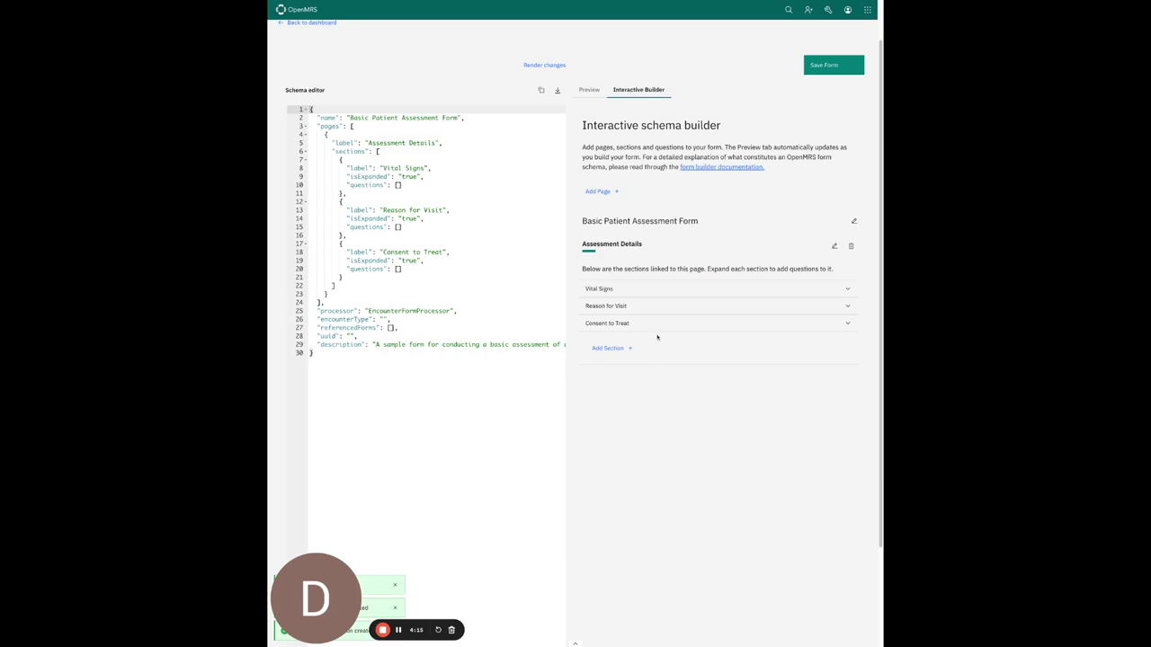
scroll(402, 279, "up", 1)
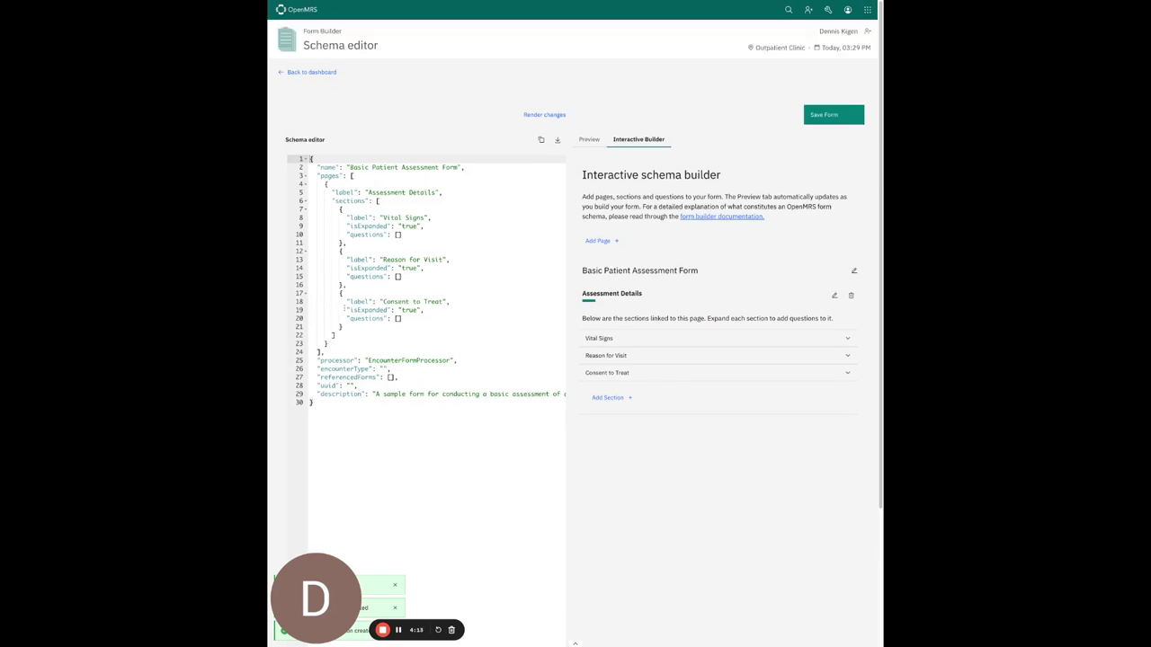
Step: Start a Vital Signs question 'Temperature (degrees Celsius)', ID temperatureInCelsius, as an obs number field
left_click(789, 339)
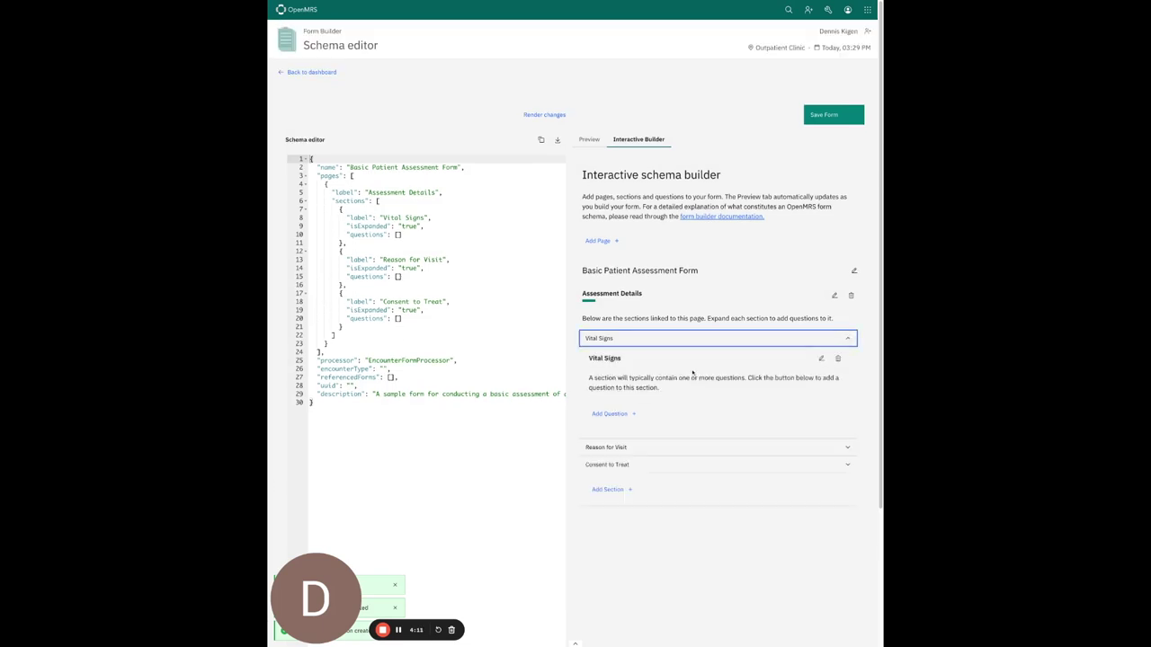
left_click(612, 413)
left_click(630, 235)
type("Tme")
type("mper")
type("ature (degrees Celsius)")
left_click(520, 275)
type("te")
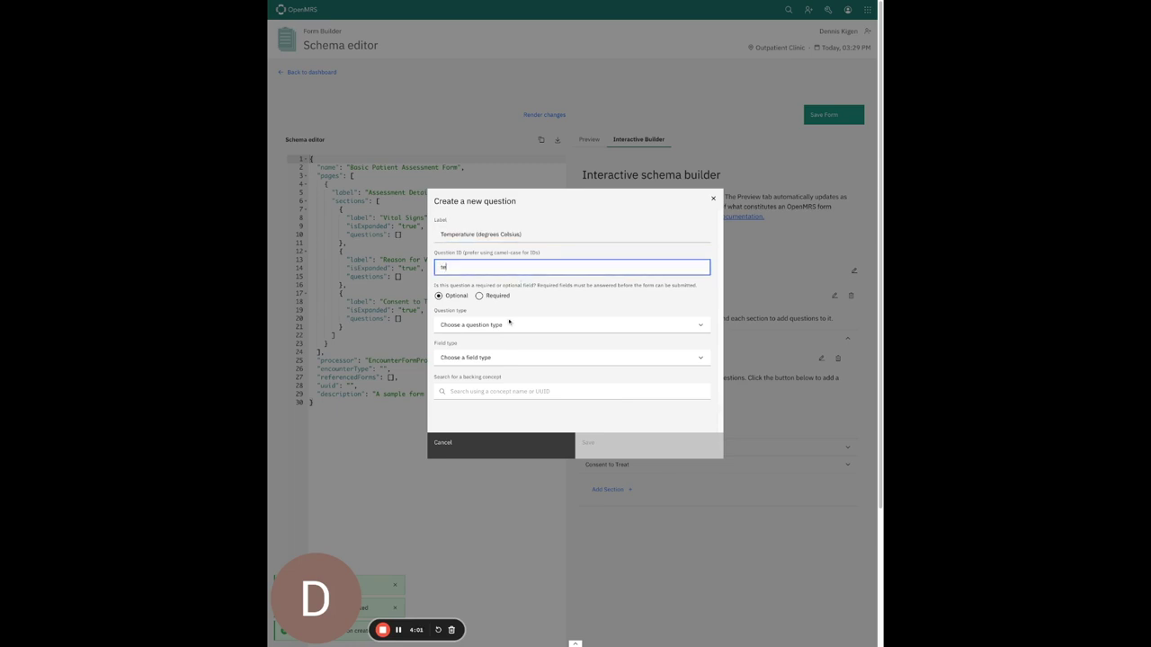
type("mperatureInCelsius")
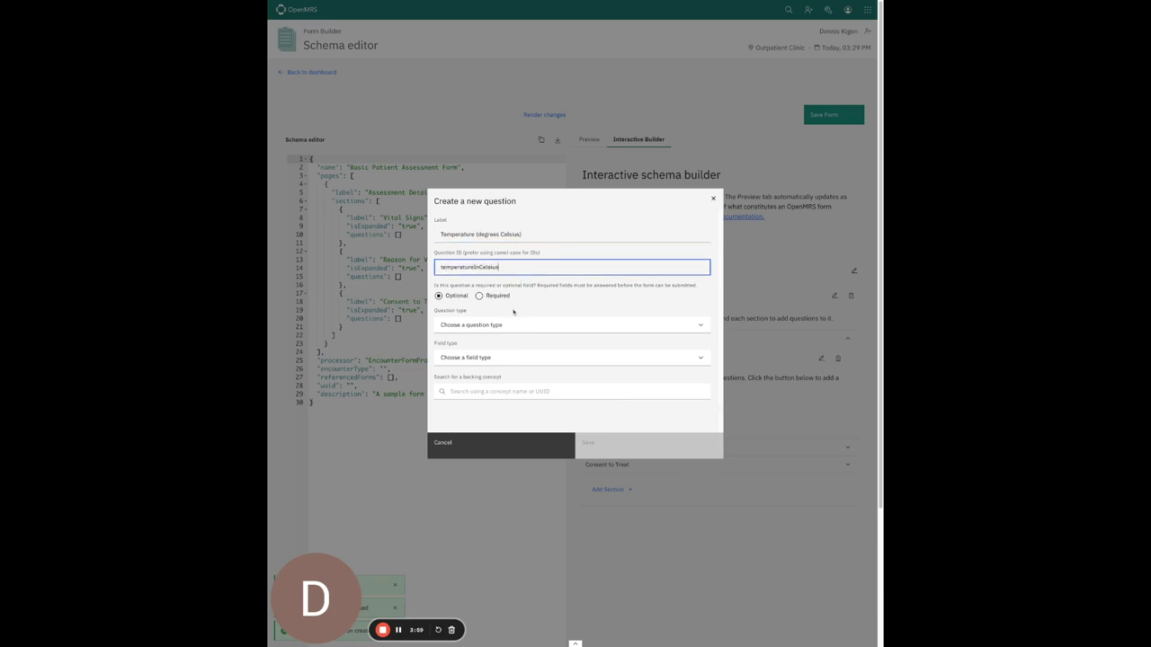
left_click(492, 327)
left_click(480, 351)
left_click(477, 361)
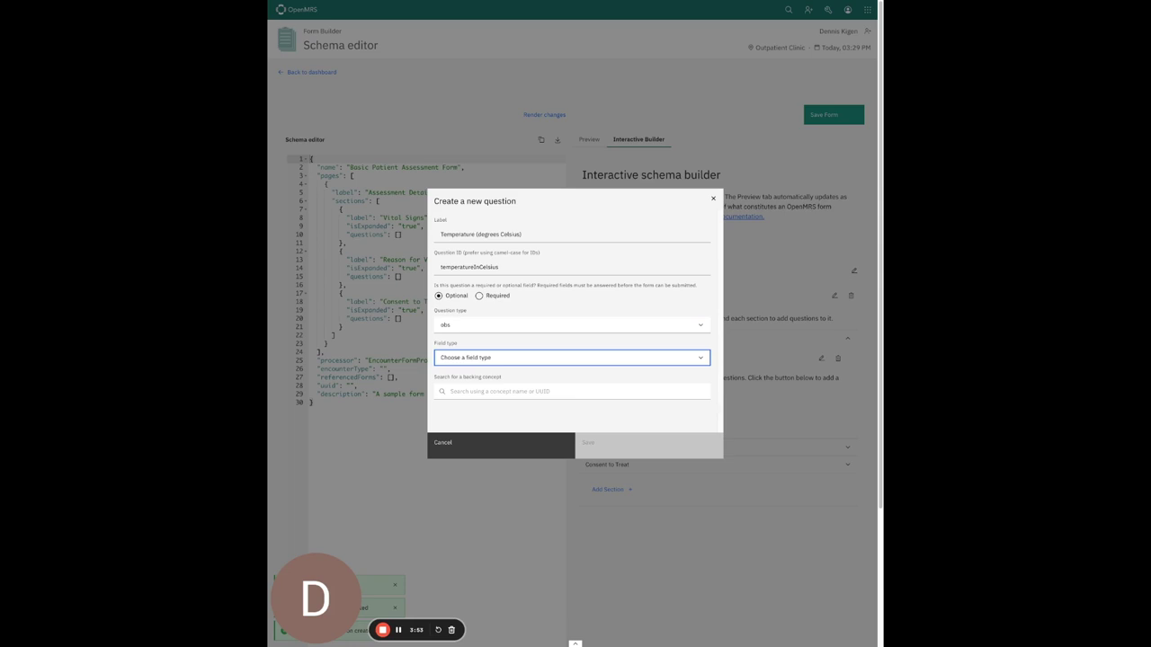
key("Return")
Step: Limit the temperature to 35–40, back it with the Temperature (c) concept, and save
left_click(469, 363)
type("35")
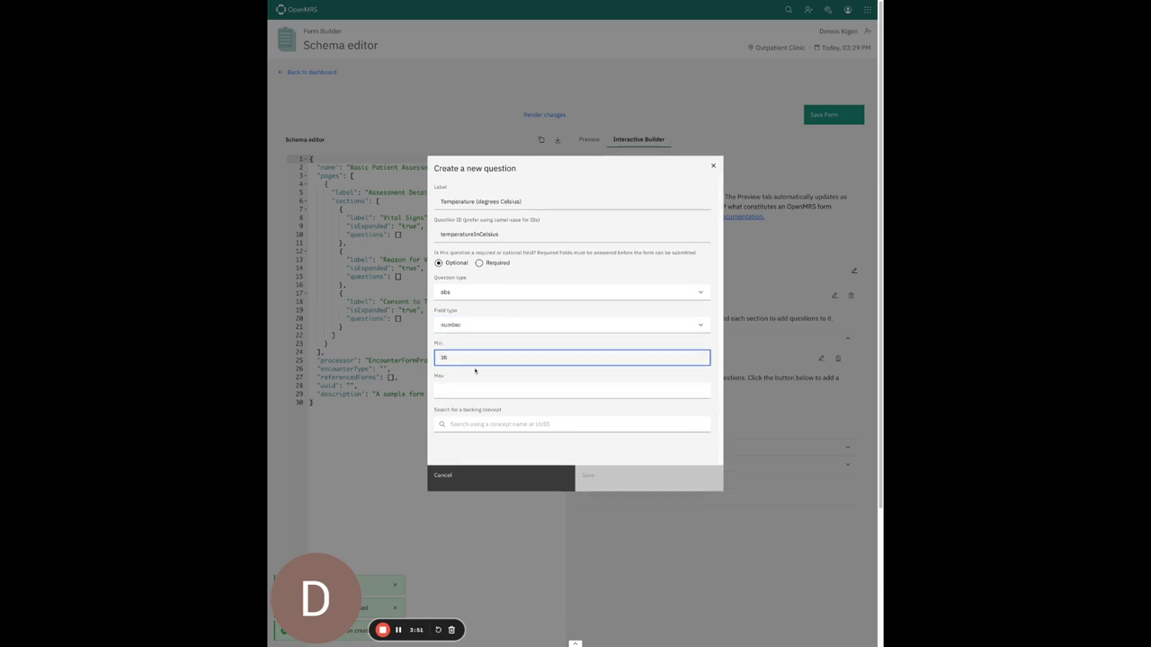
key("Tab")
type("40")
left_click(495, 424)
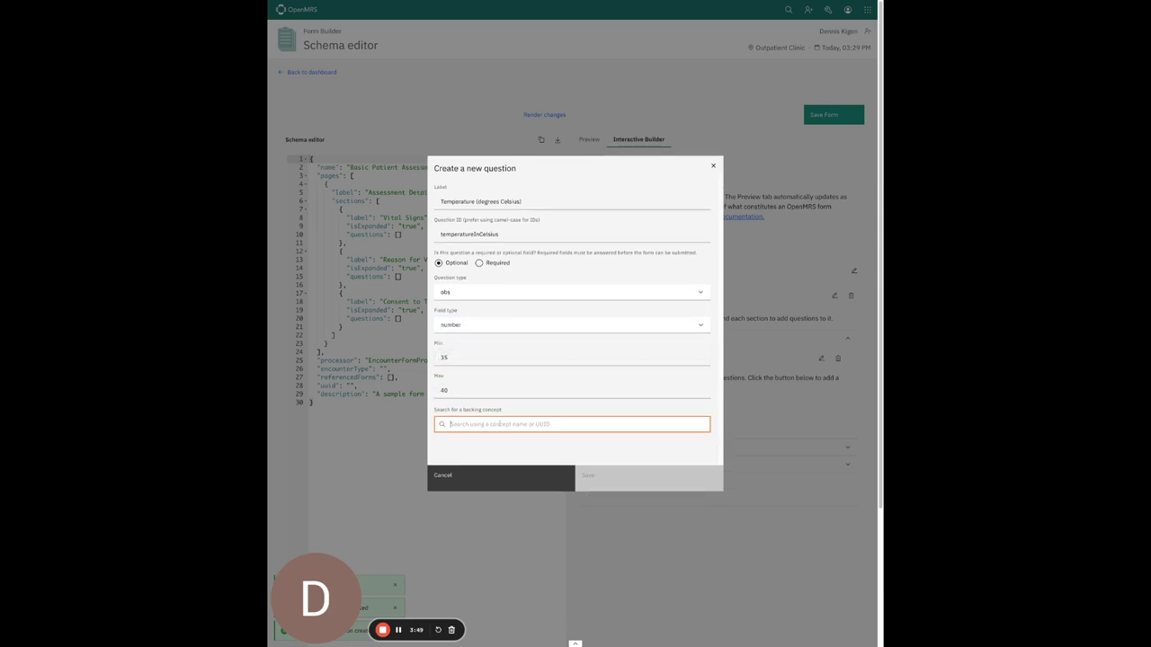
type("temperatur")
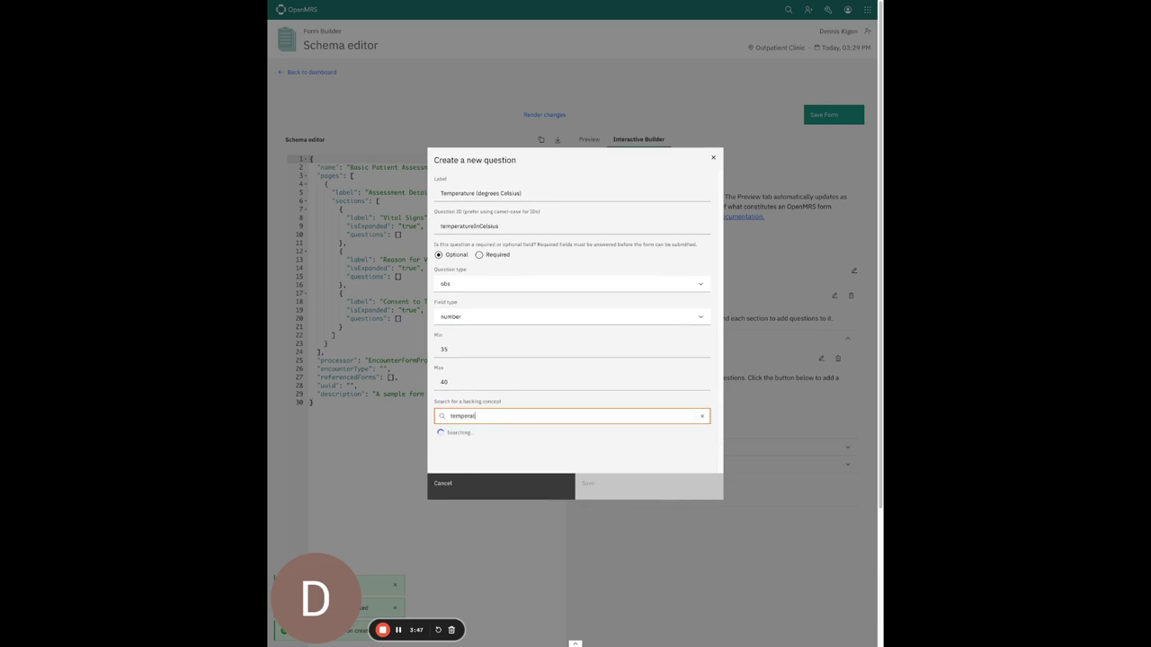
type("e")
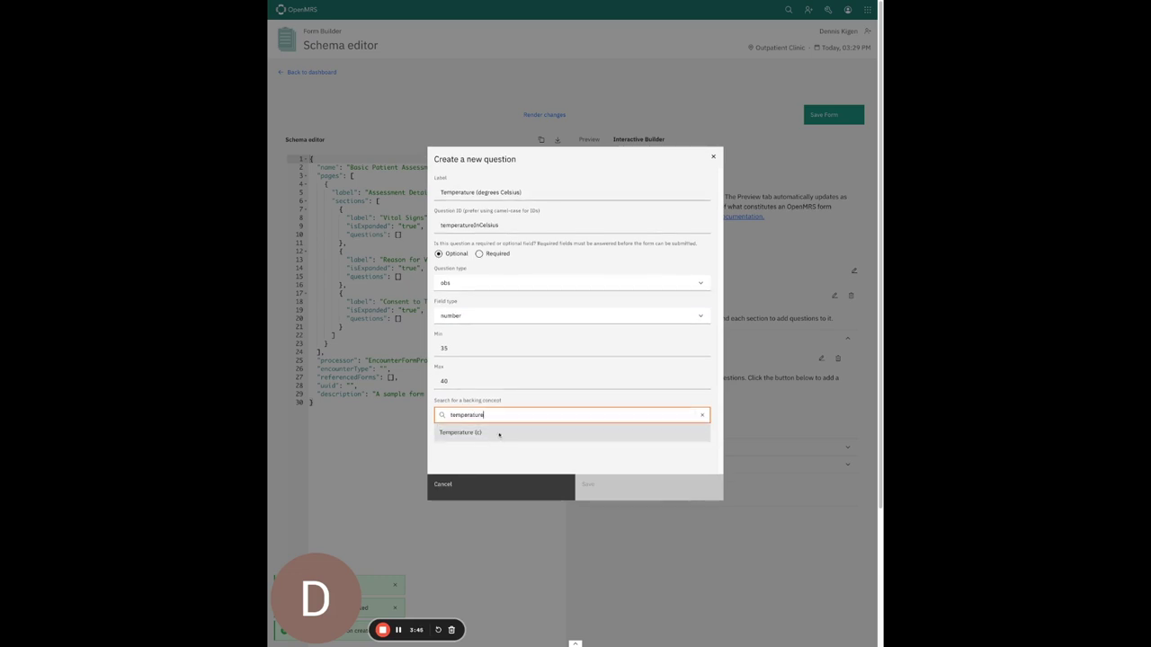
left_click(498, 435)
left_click(599, 506)
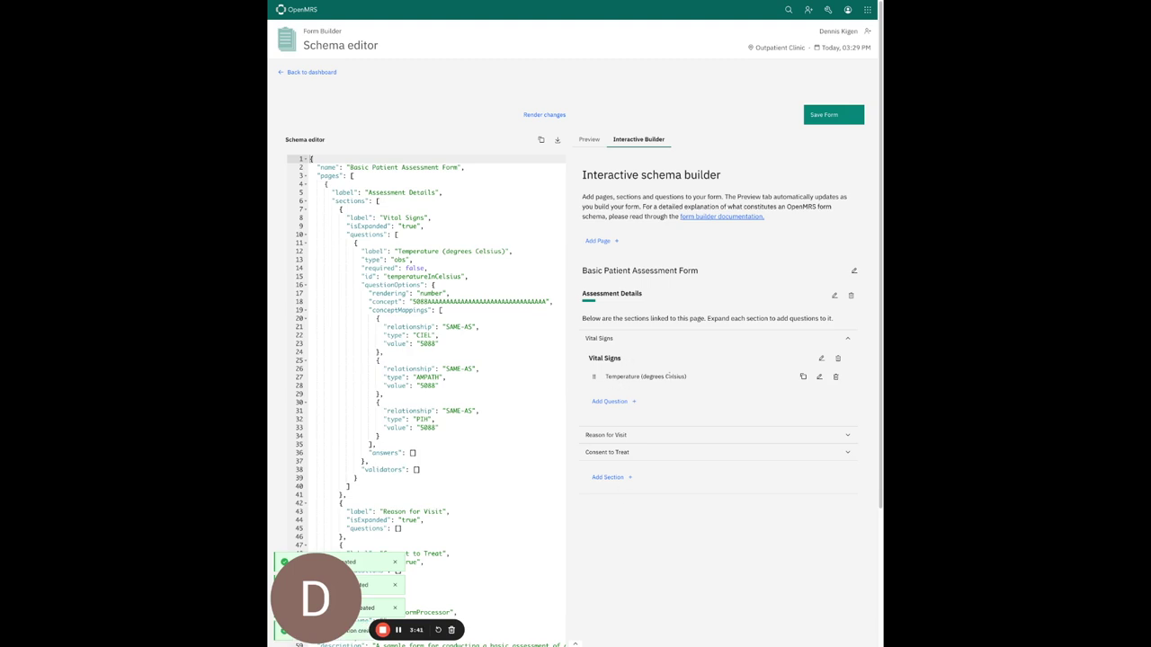
Step: Check the form in Preview, then return and start another Vital Signs question
left_click(587, 141)
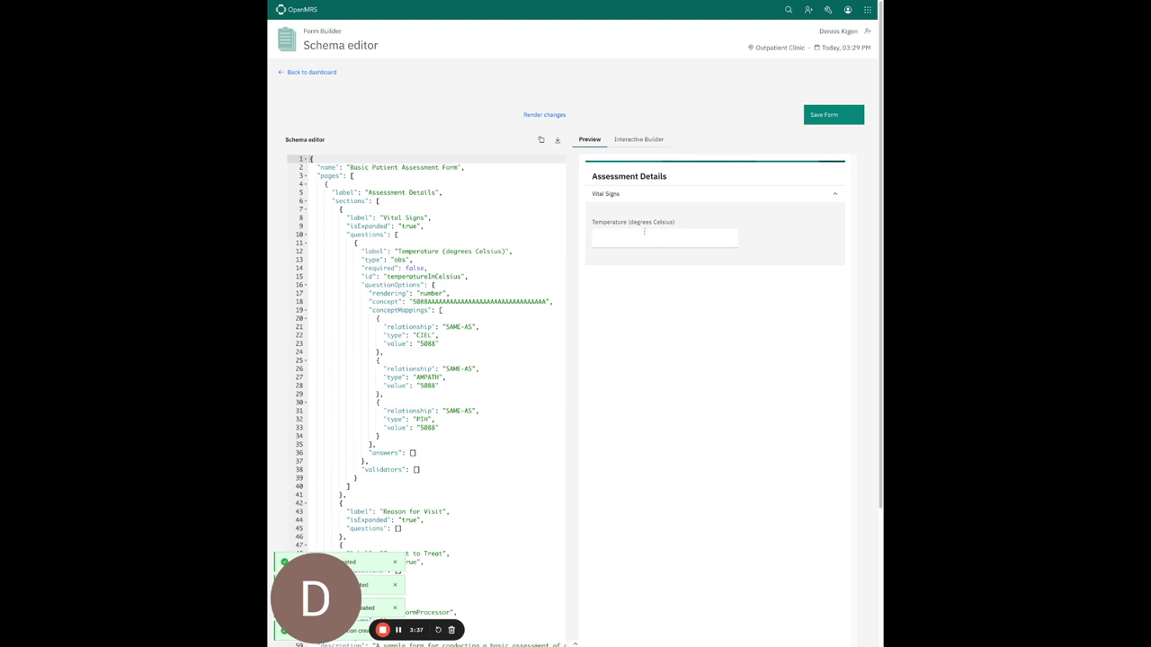
left_click(638, 141)
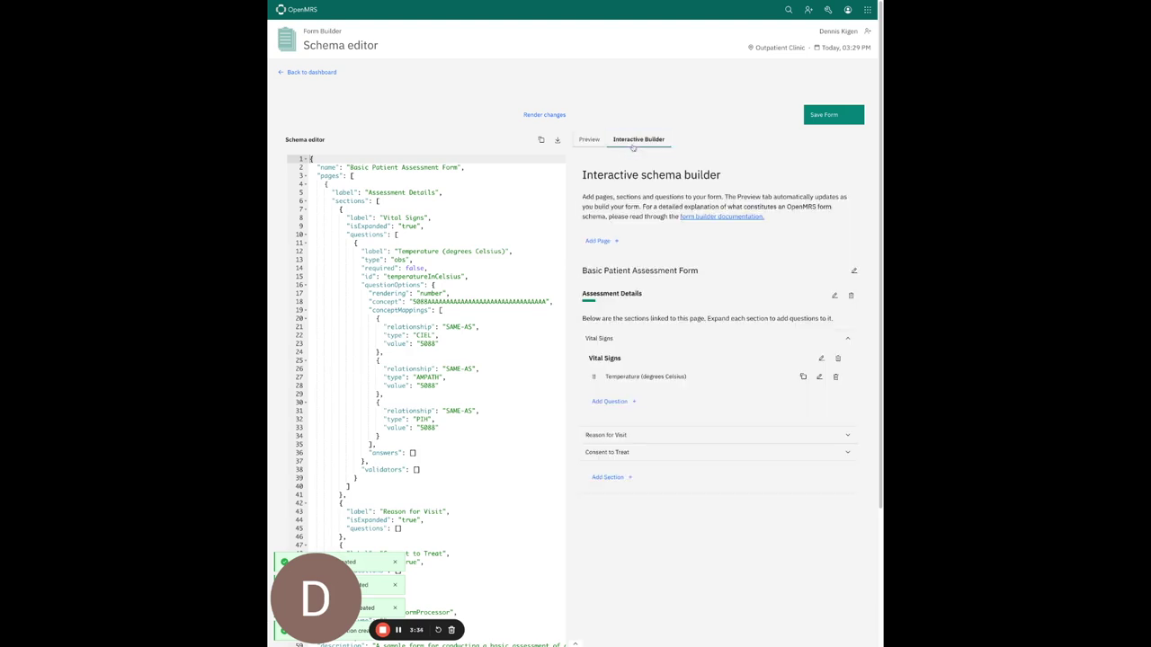
left_click(629, 409)
Step: Label the question 'Systolic blood pressure' with ID systolicBp as an obs number field
left_click(603, 239)
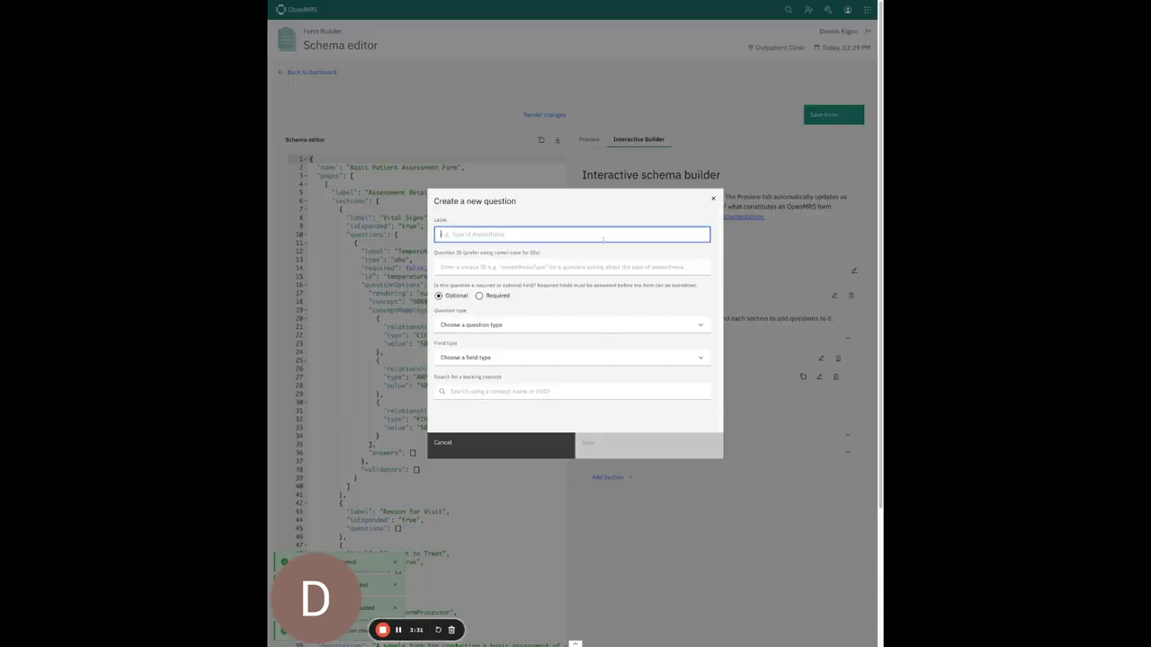
type("Systolic blood pressure")
key("Tab")
type("systolicBp")
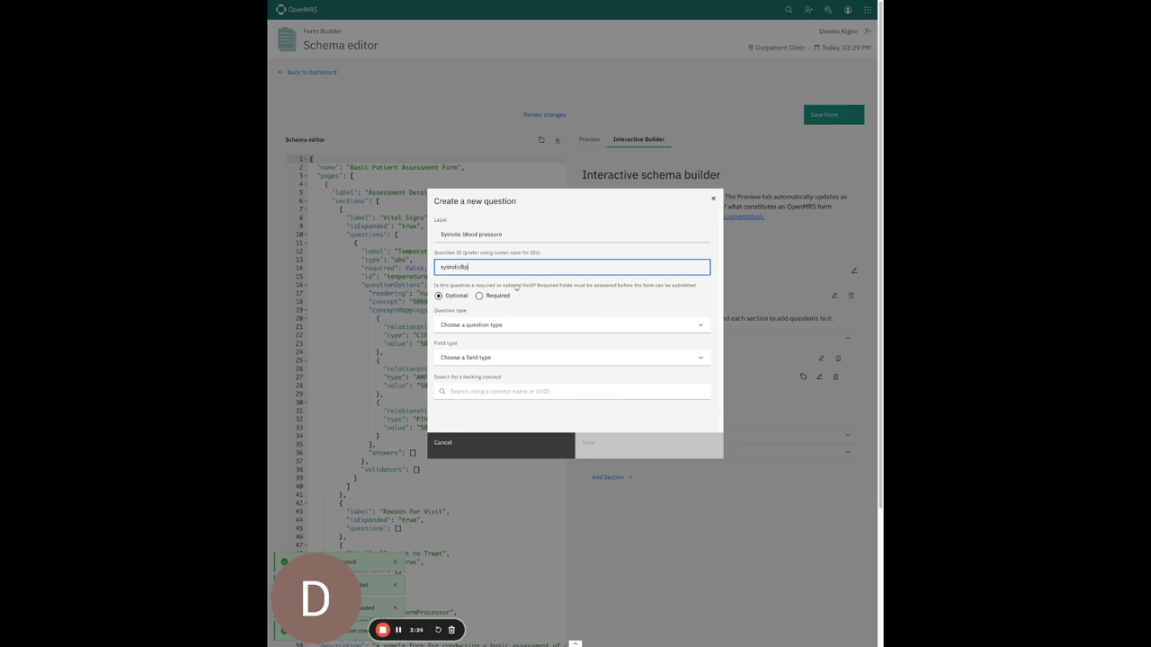
left_click(514, 315)
left_click(525, 325)
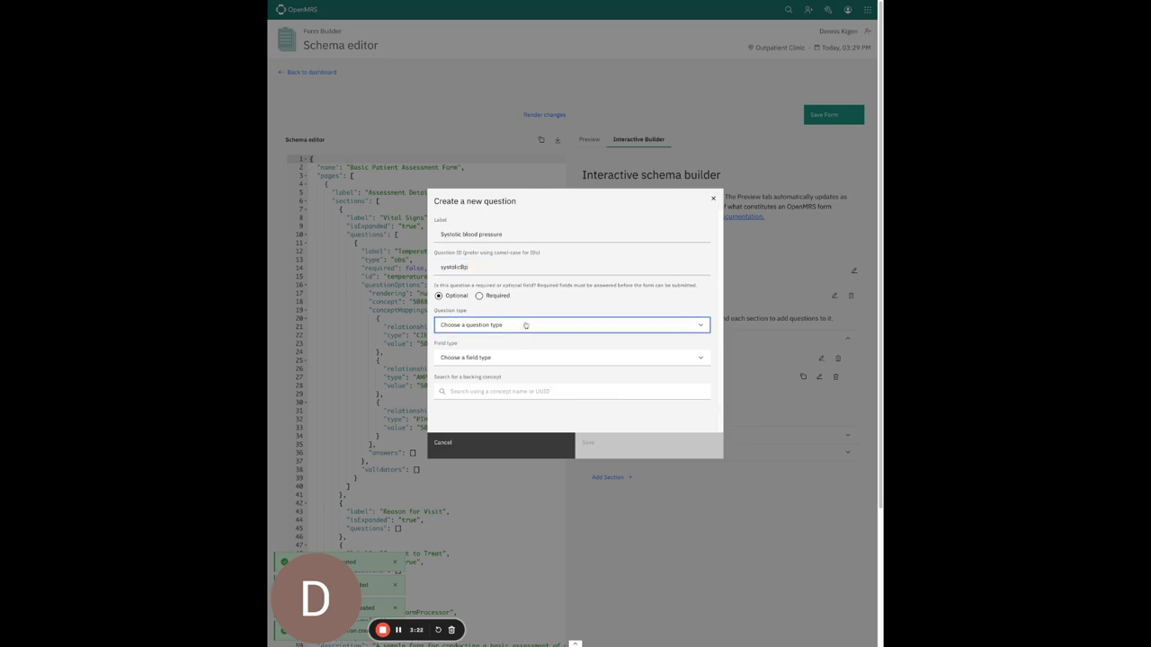
left_click(503, 342)
left_click(486, 358)
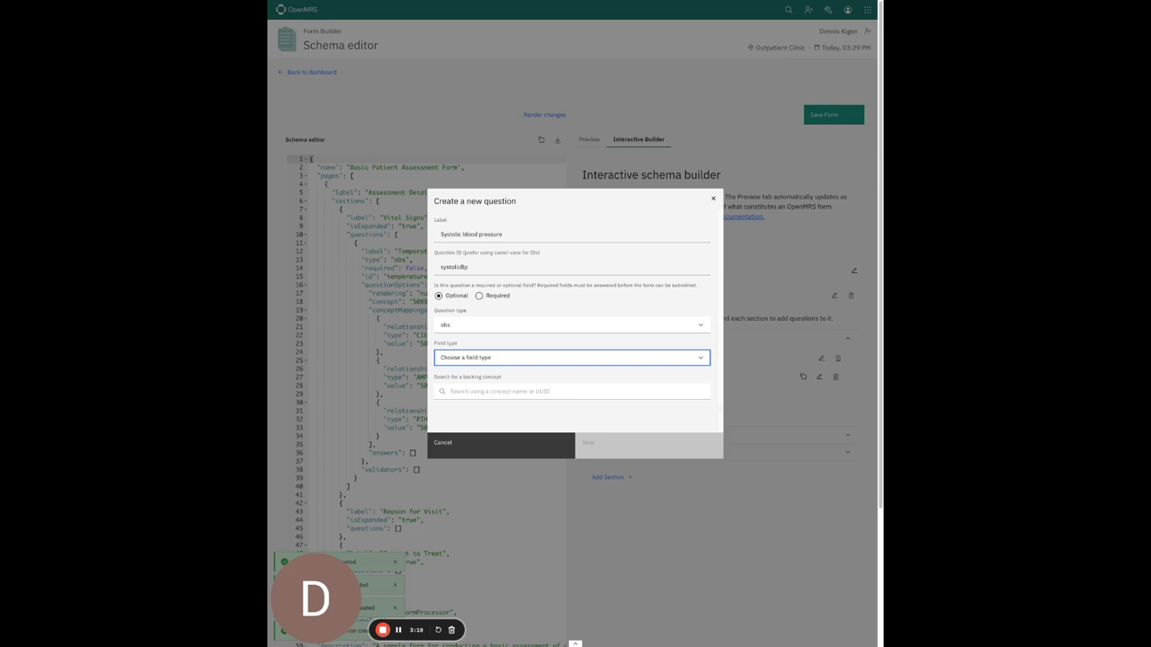
left_click(489, 419)
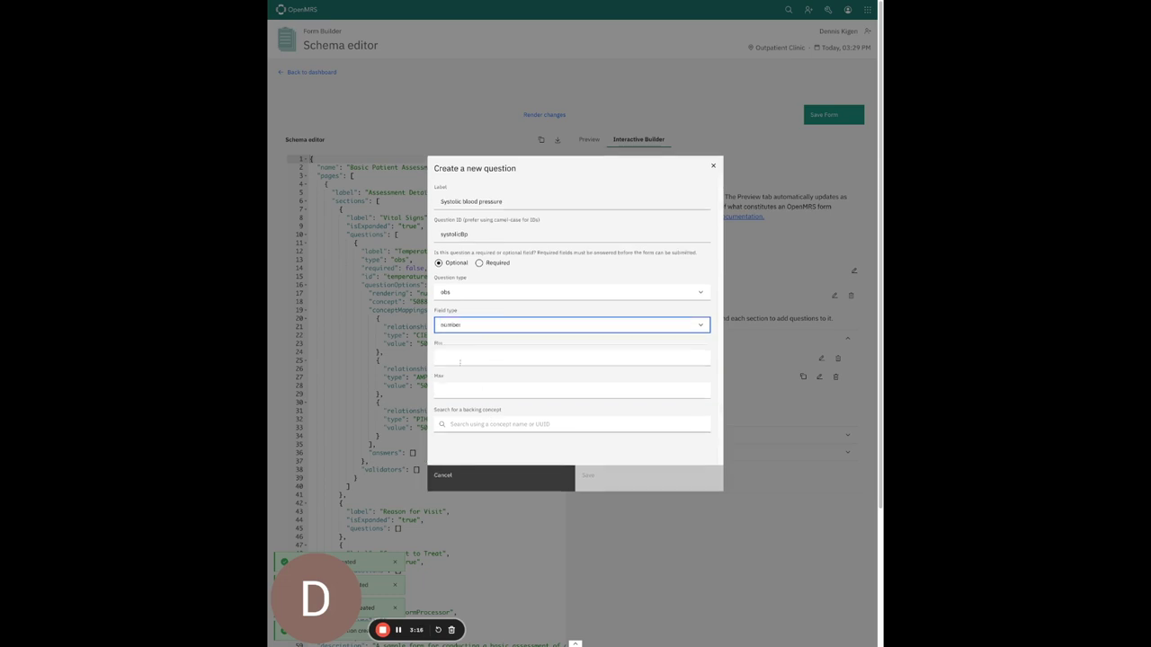
Step: Back it with the Systolic blood pressure concept and save it
left_click(479, 425)
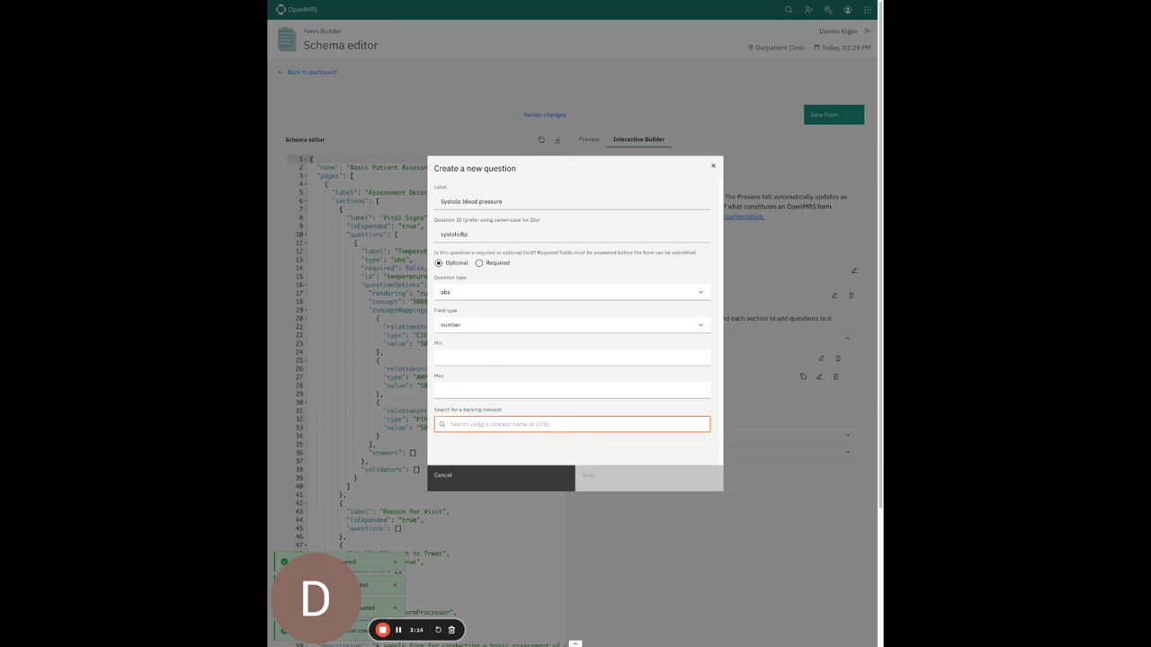
type("systolic")
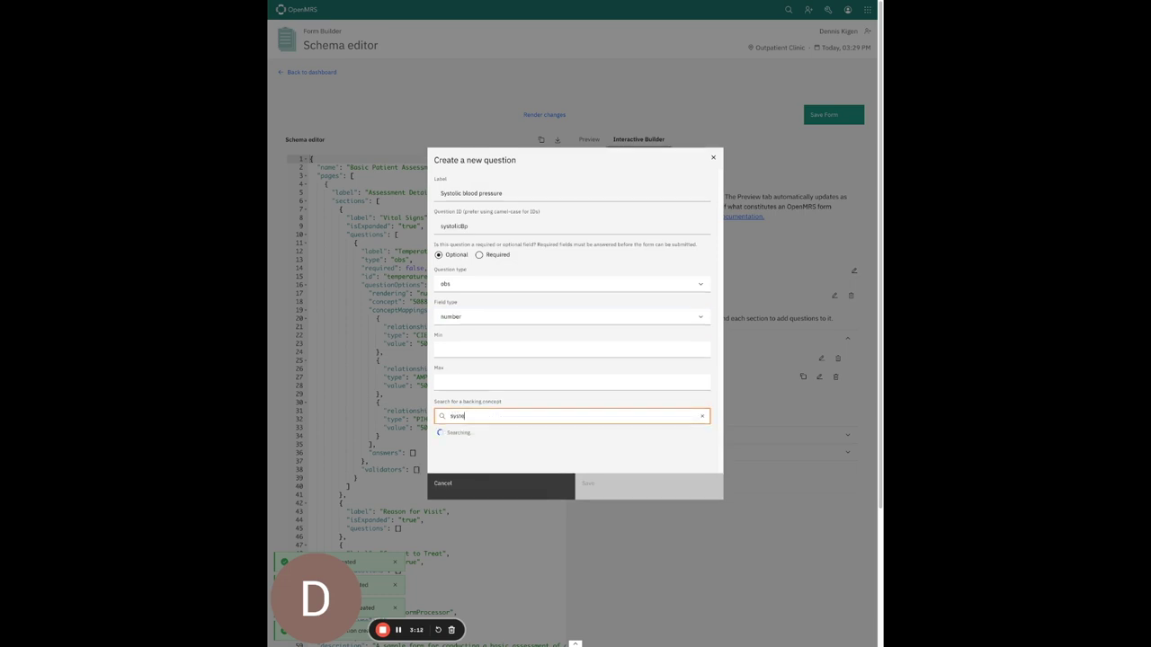
left_click(476, 432)
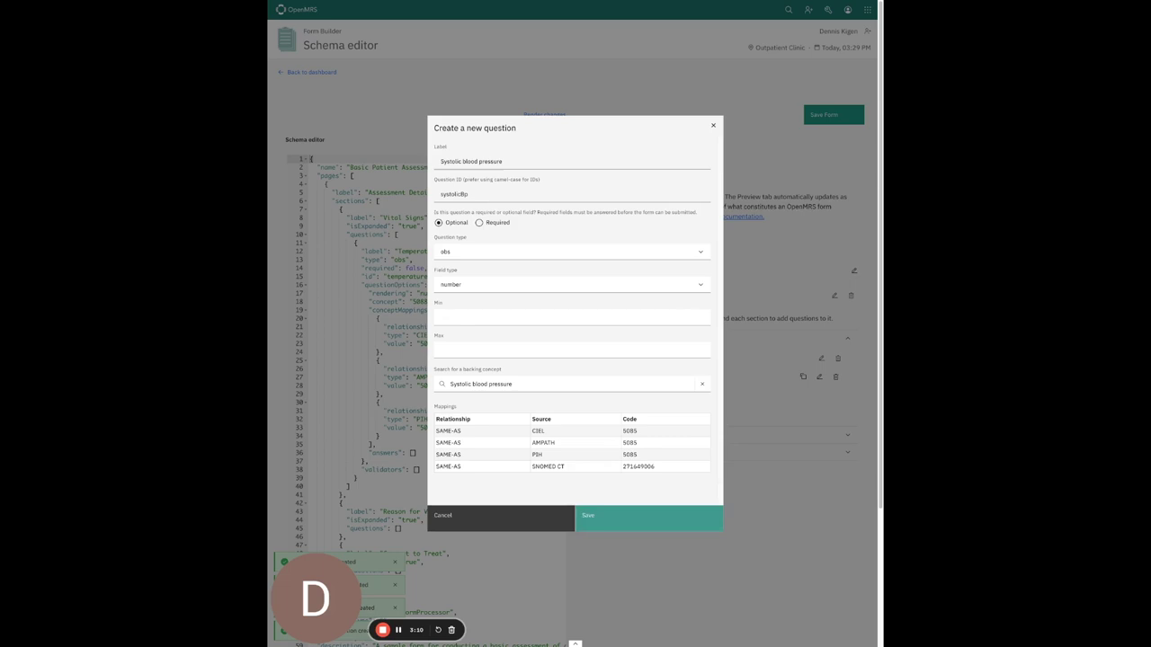
left_click(639, 516)
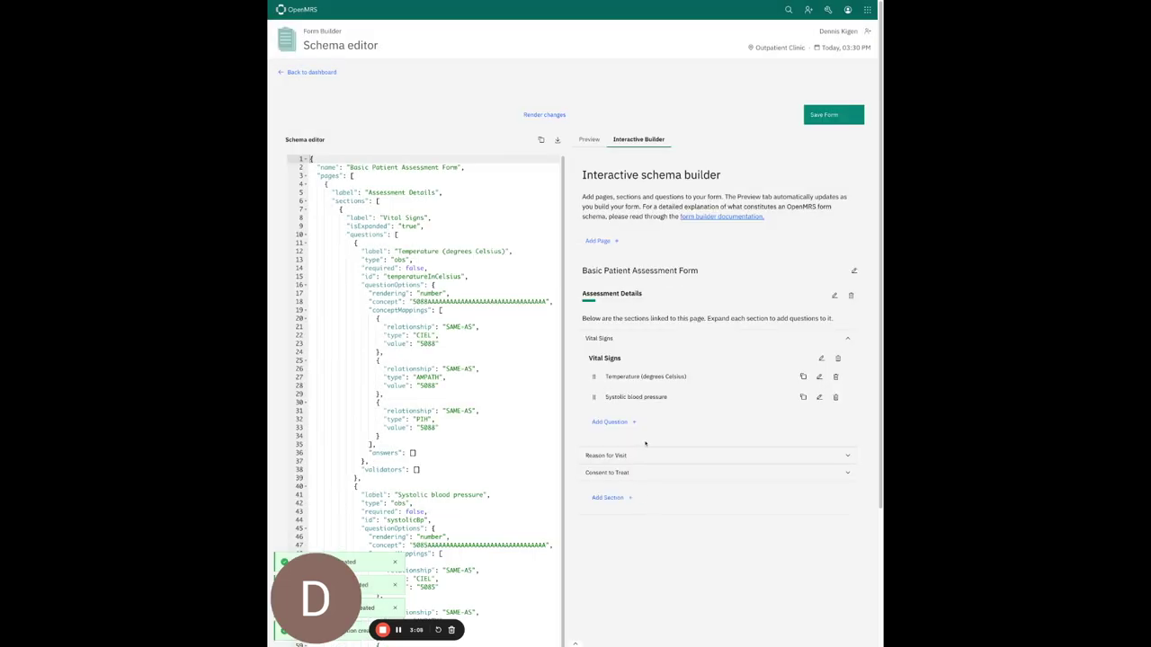
scroll(620, 370, "down", 1)
Step: Start a Vital Signs question labelled 'Diastolic blood pressure' with ID diastolicBp
left_click(618, 363)
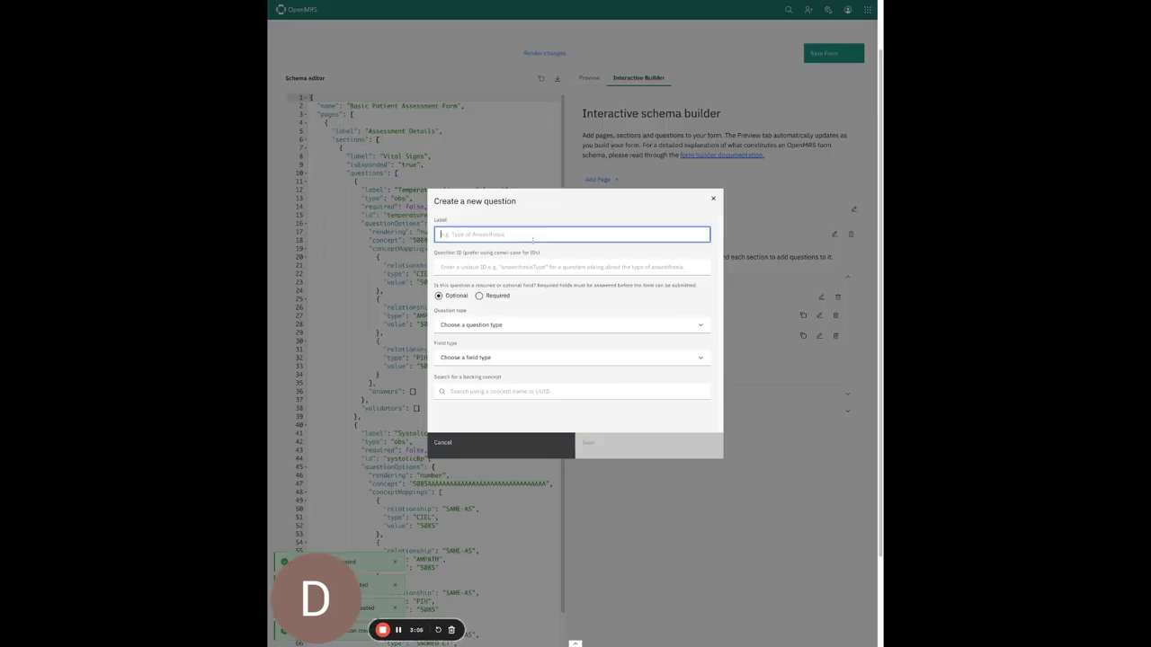
type("dias")
left_click(539, 245)
left_click(529, 267)
left_click(528, 279)
key("ctrl+a")
type("dias")
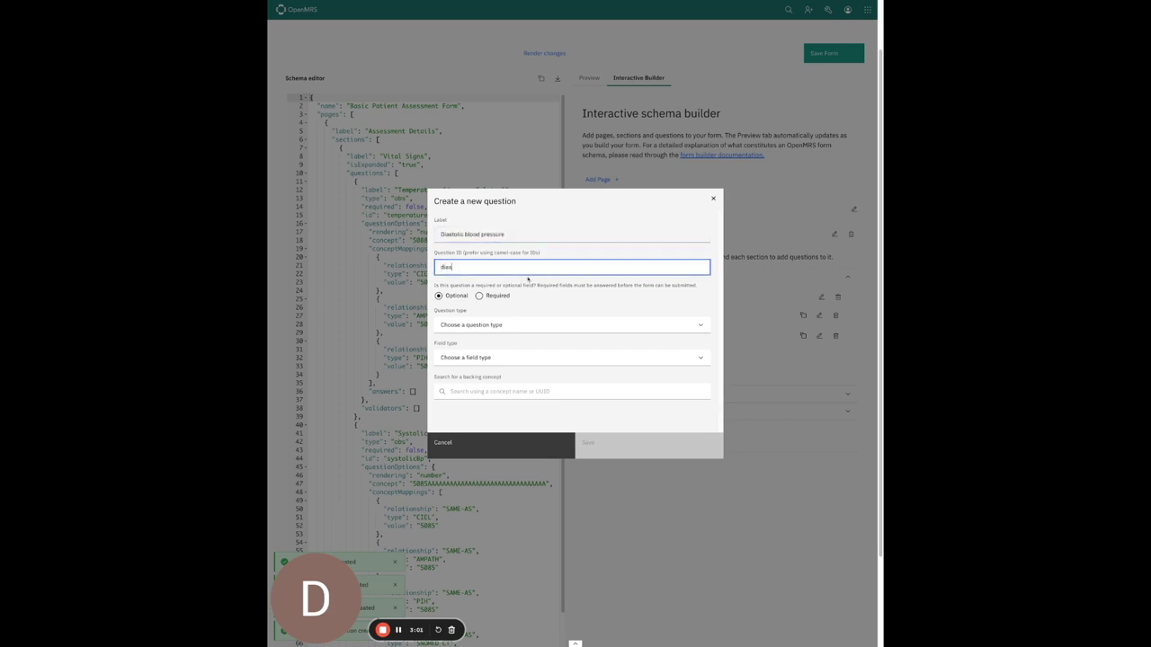
type("tolicBp")
left_click(502, 280)
Step: Make it an obs number field backed by the Diastolic blood pressure concept and save
left_click(490, 326)
left_click(478, 358)
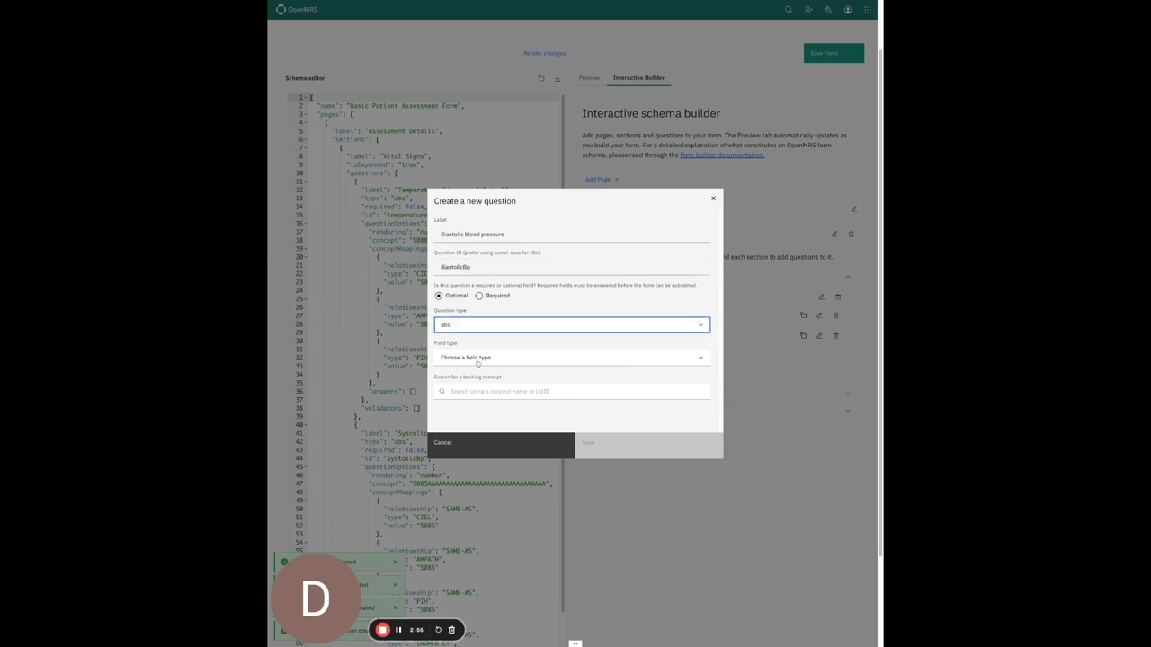
left_click(478, 357)
left_click(478, 373)
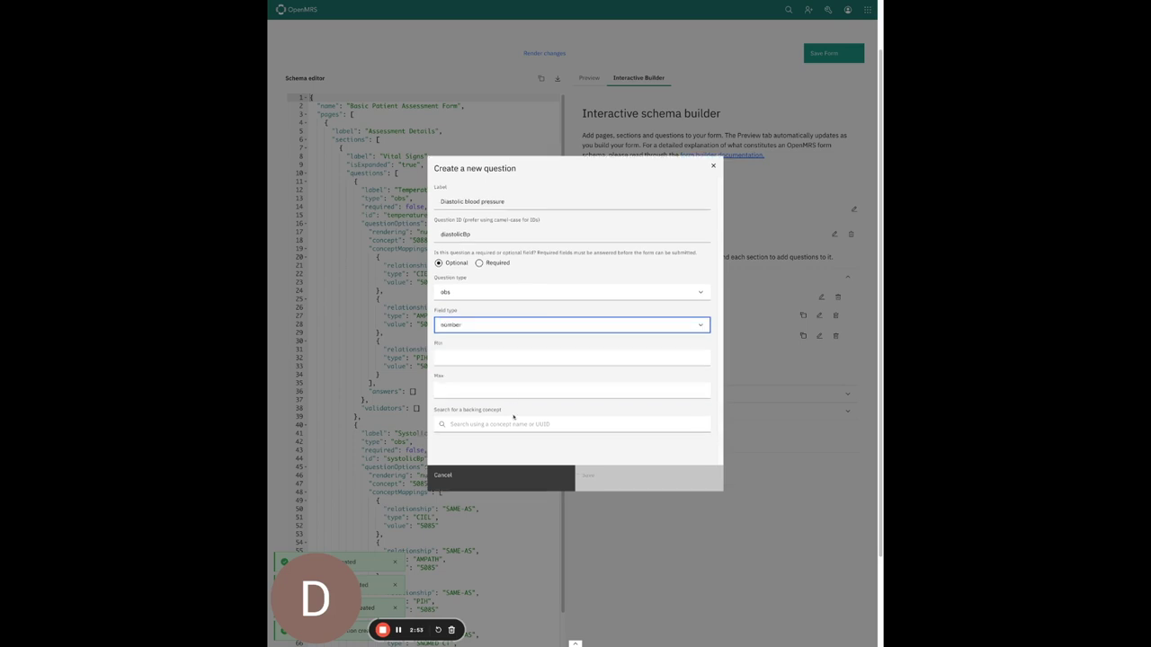
left_click(510, 422)
type("dias")
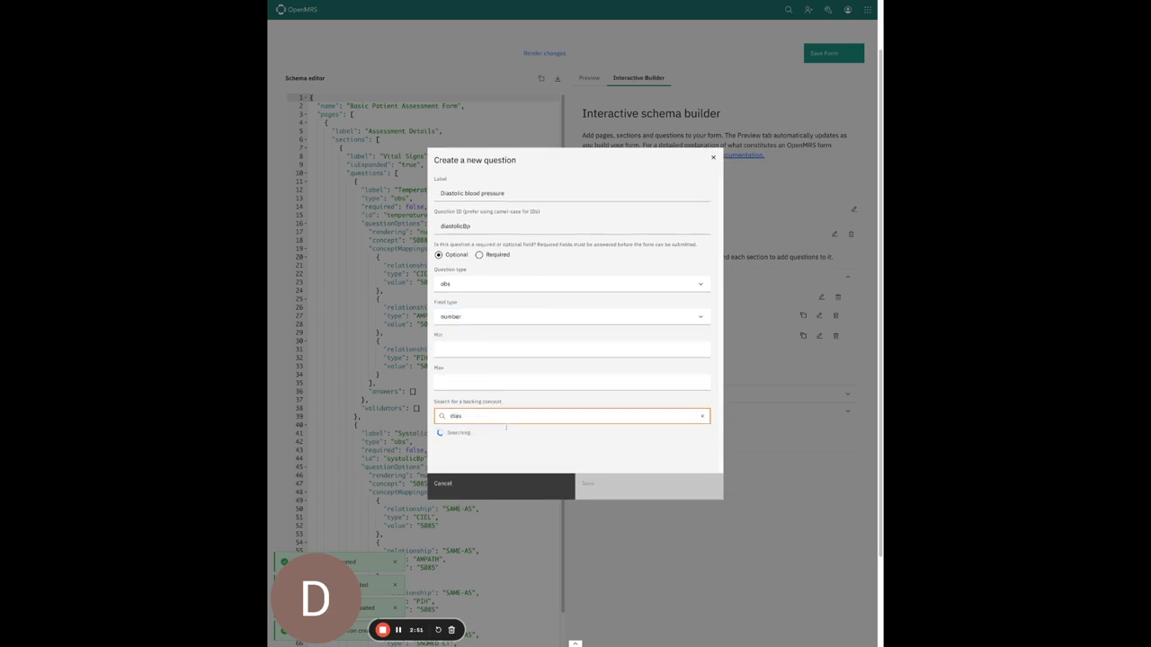
left_click(486, 454)
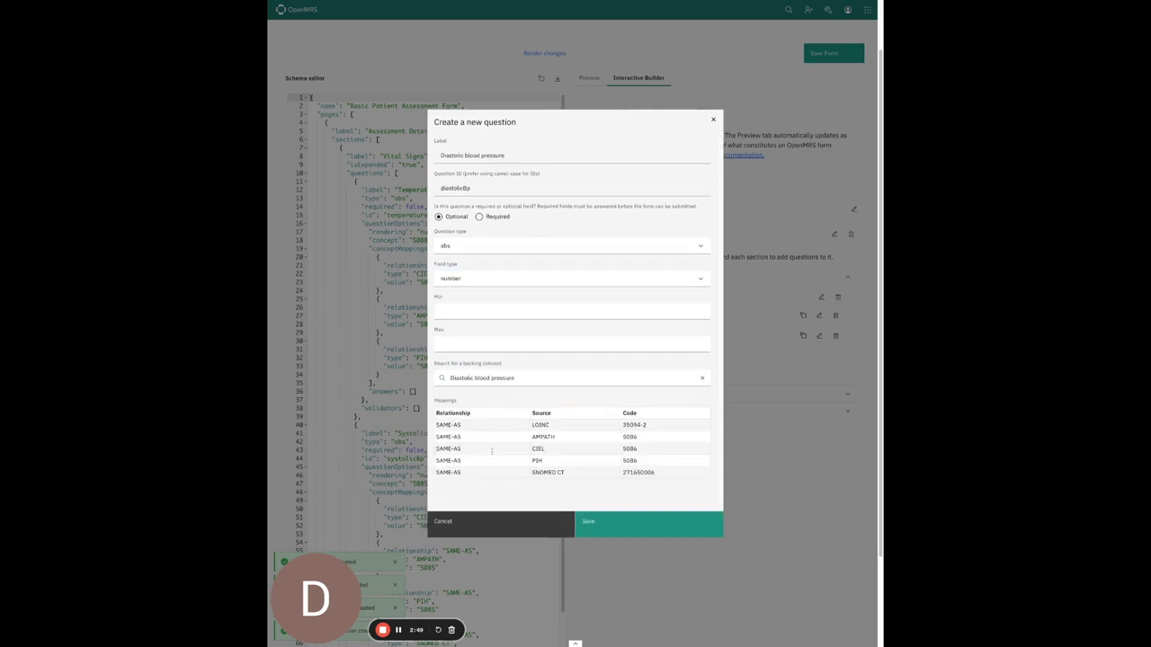
left_click(605, 517)
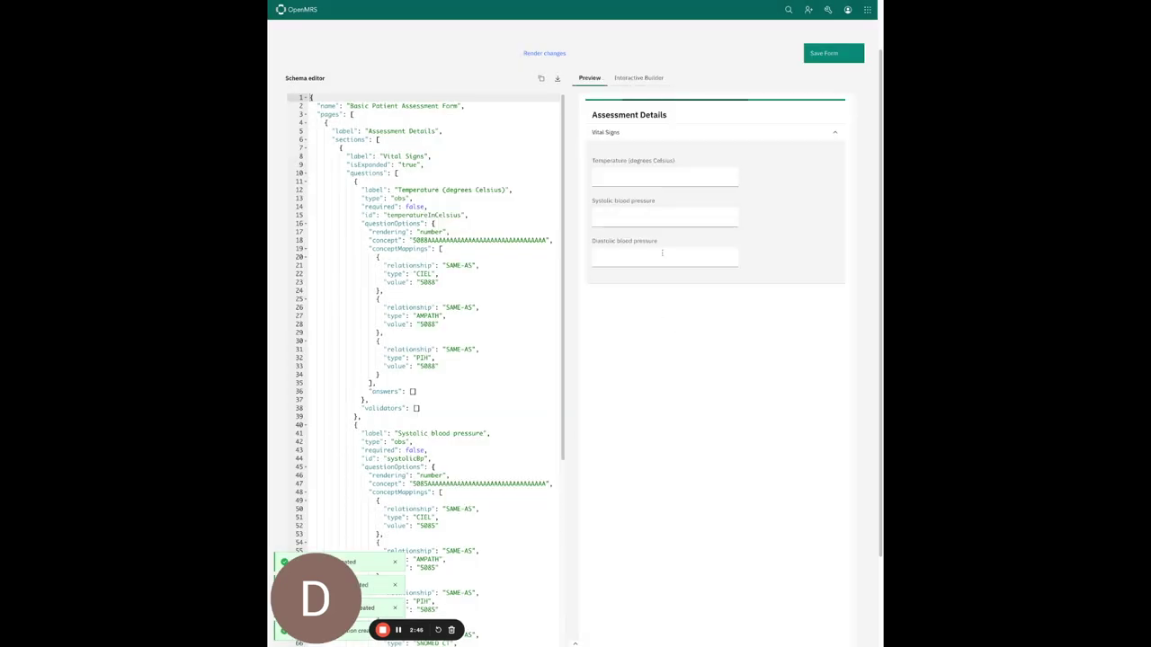
left_click(639, 77)
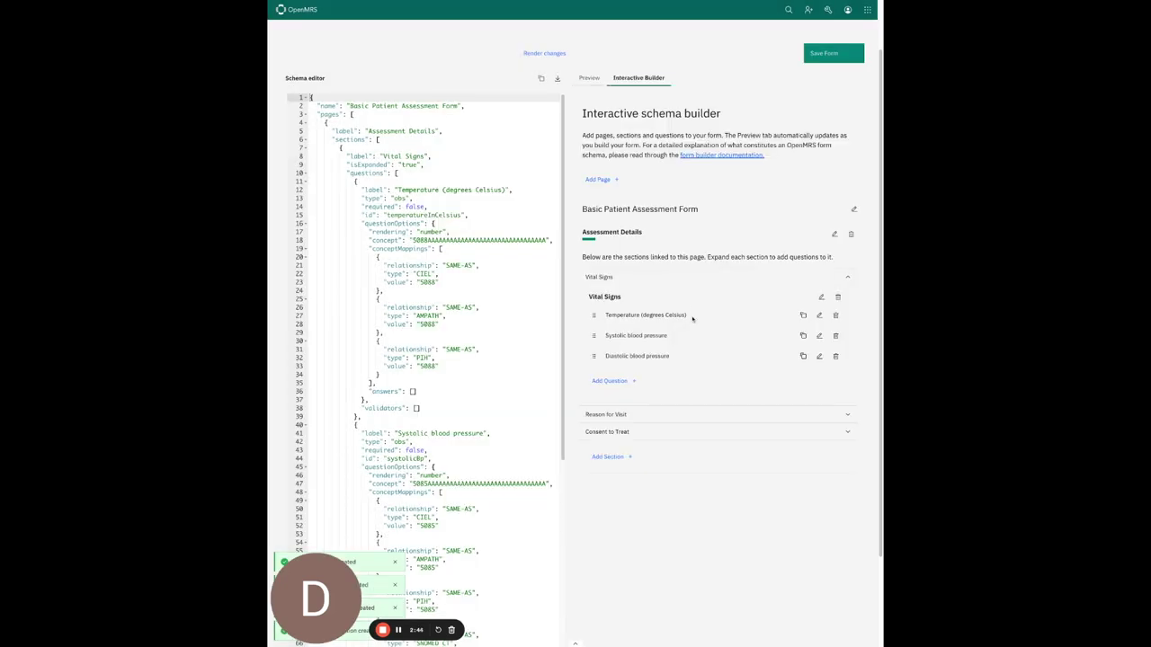
left_click(601, 384)
Step: Label the question 'Heart rate' with ID heartRate as an obs number field
left_click(514, 239)
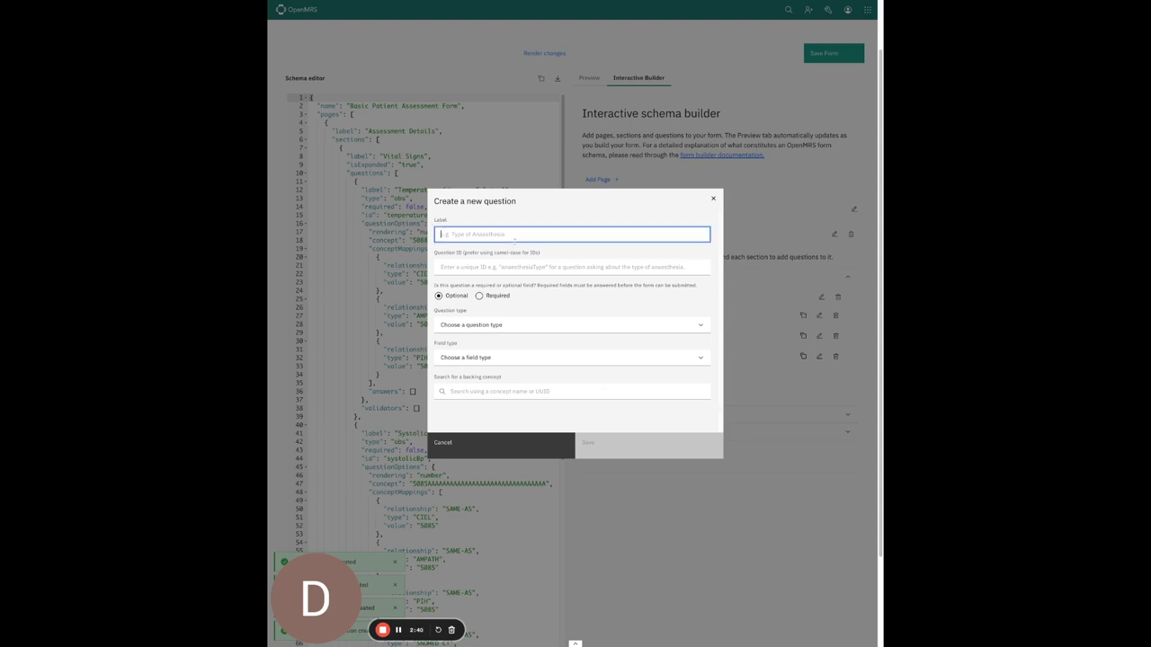
type("Heart rate")
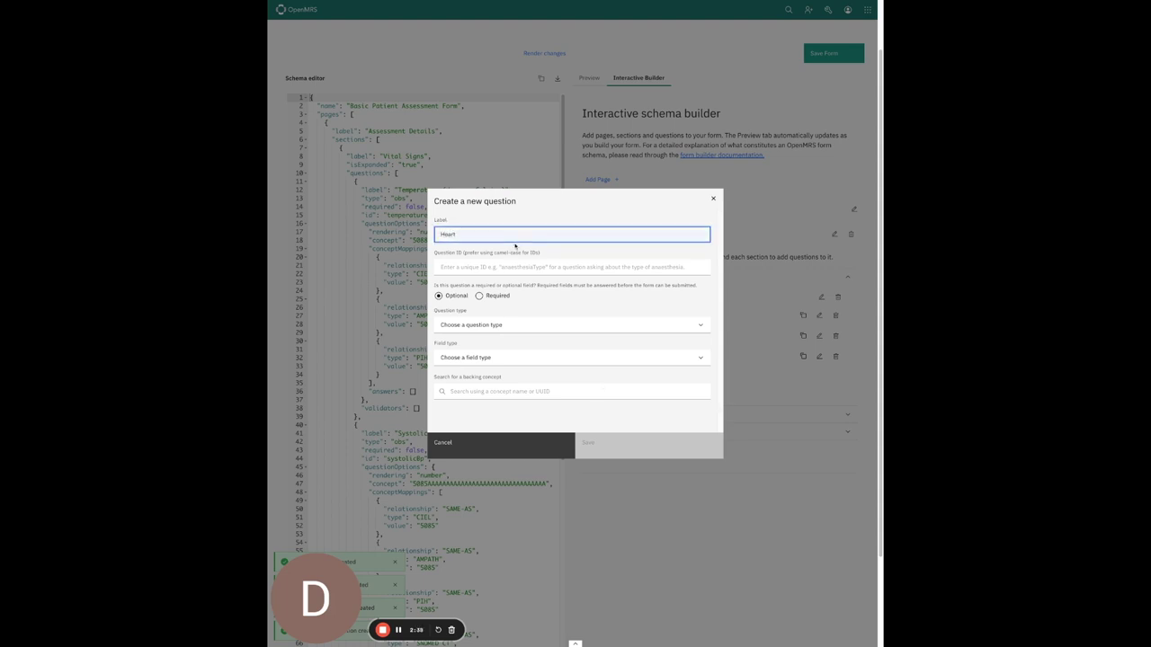
left_click(533, 267)
type("heartRate")
left_click(500, 325)
left_click(487, 376)
left_click(496, 362)
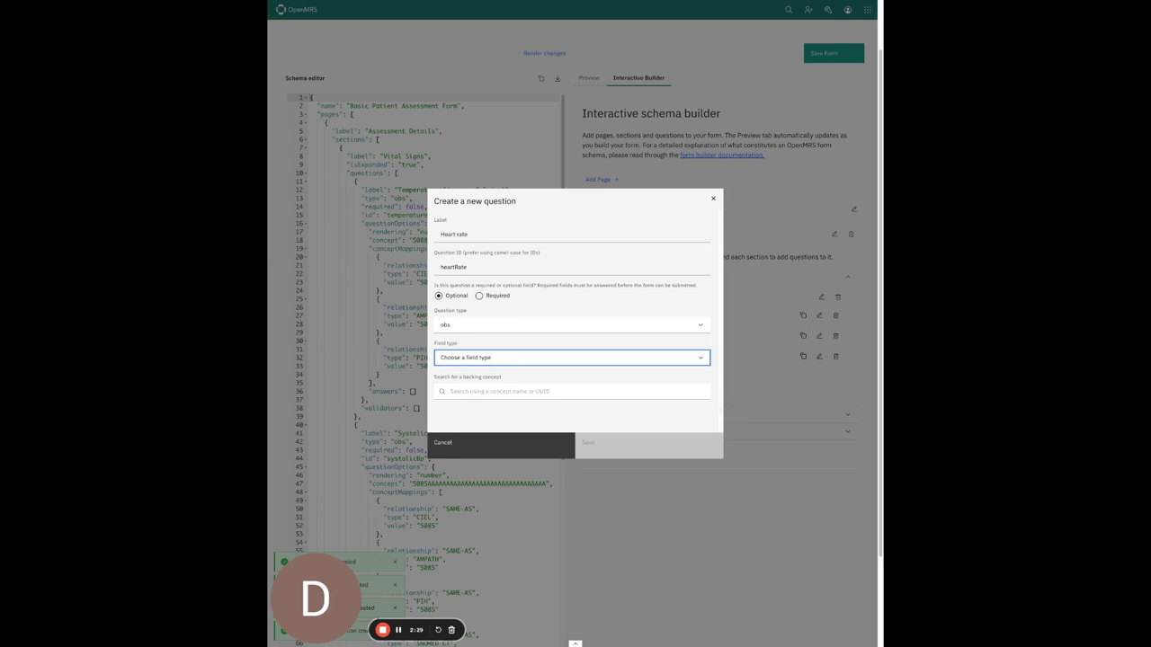
left_click(497, 382)
left_click(497, 388)
Step: Back the heart rate question with the Pulse concept and save it
left_click(510, 430)
type("p")
key("BackSpace")
type("py")
key("BackSpace")
type("ulse")
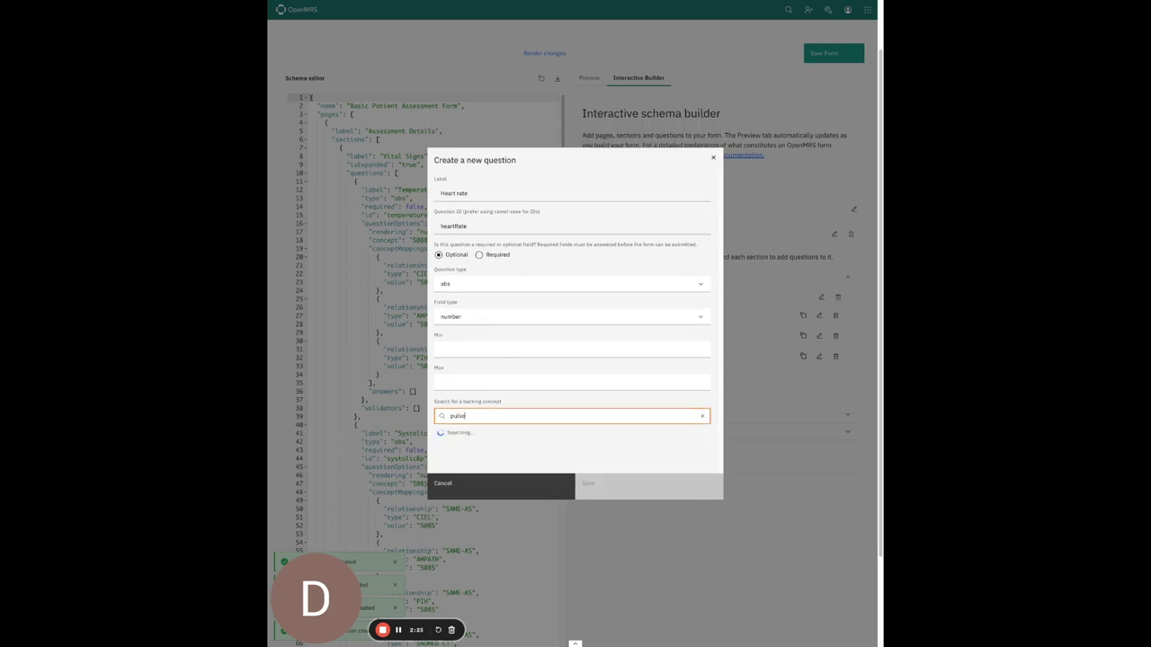
left_click(486, 426)
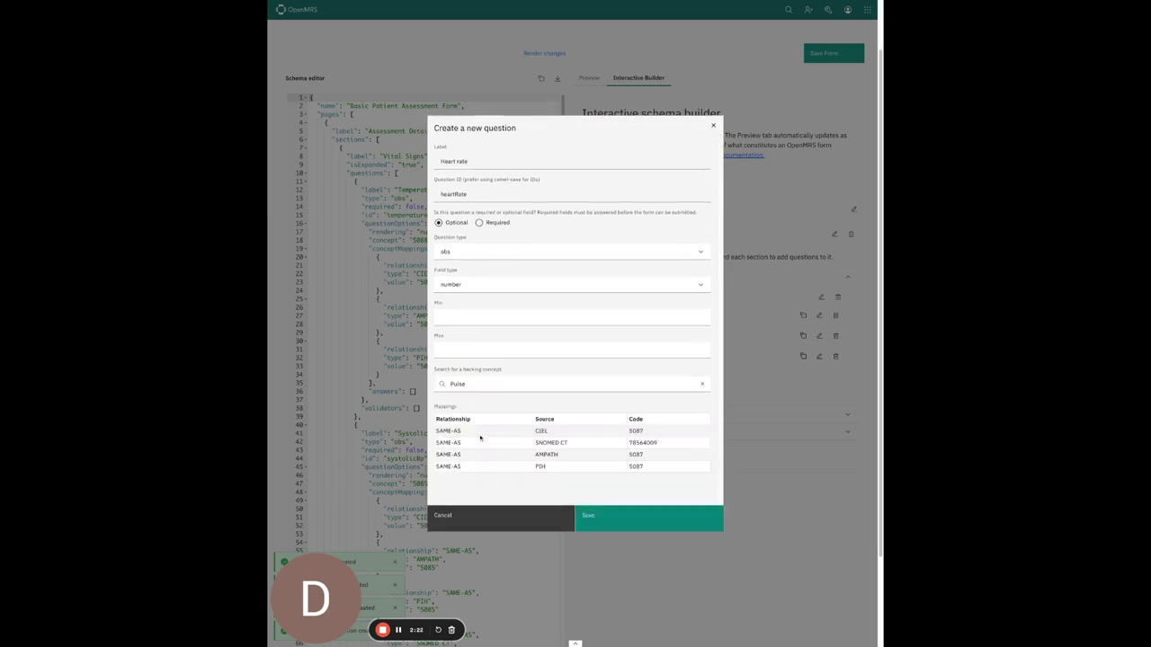
left_click(634, 525)
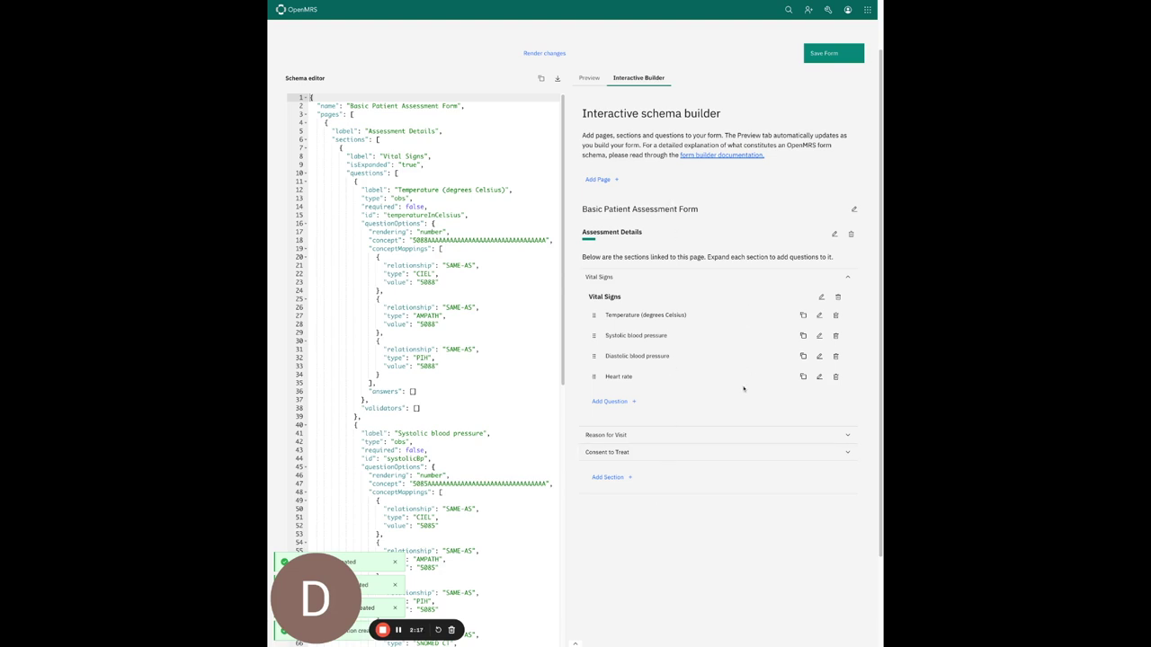
Step: Start a Reason for Visit question 'Please describe the reason for your visit today', ID reasonForVisit
scroll(727, 428, "down", 1)
left_click(681, 413)
scroll(681, 416, "down", 1)
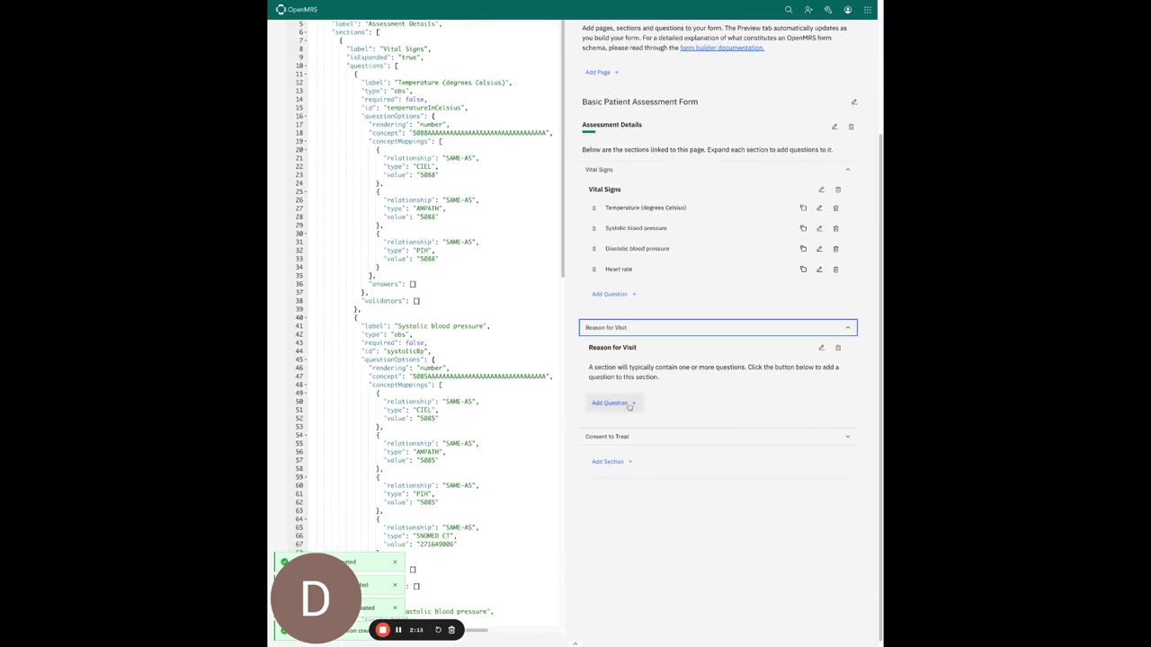
left_click(611, 402)
left_click(520, 236)
type("Please describe the reason for your visit today")
left_click(512, 267)
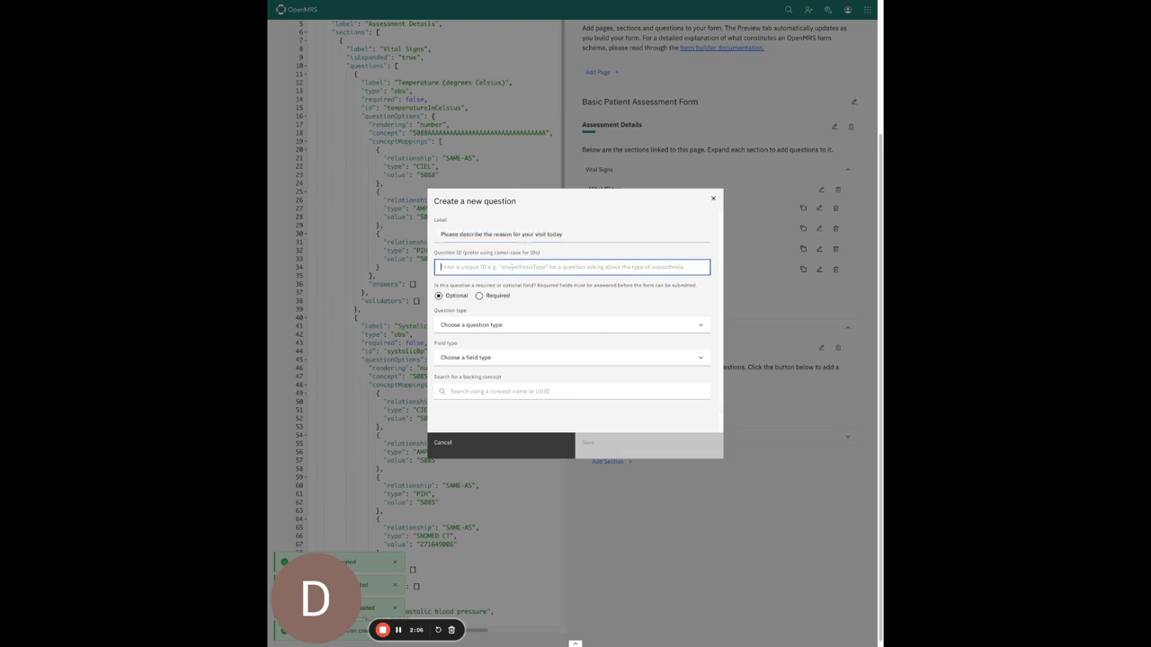
type("reasonForVisit")
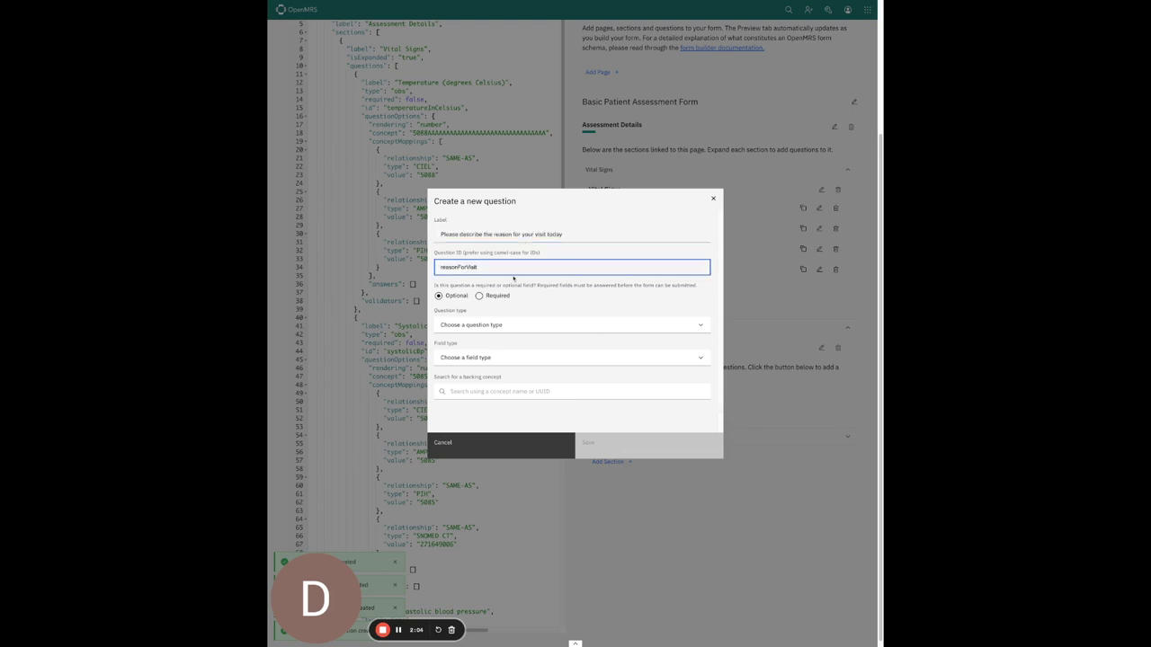
Step: Make it an obs text field backed by the Other concept and save
left_click(520, 326)
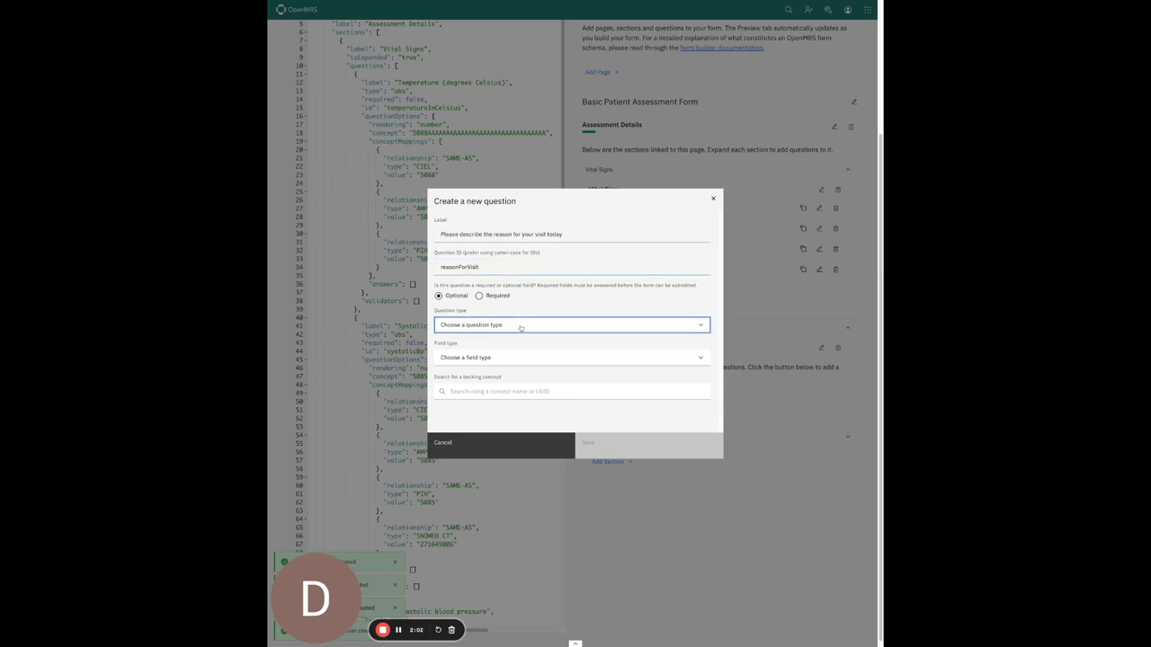
left_click(520, 342)
left_click(514, 360)
left_click(495, 306)
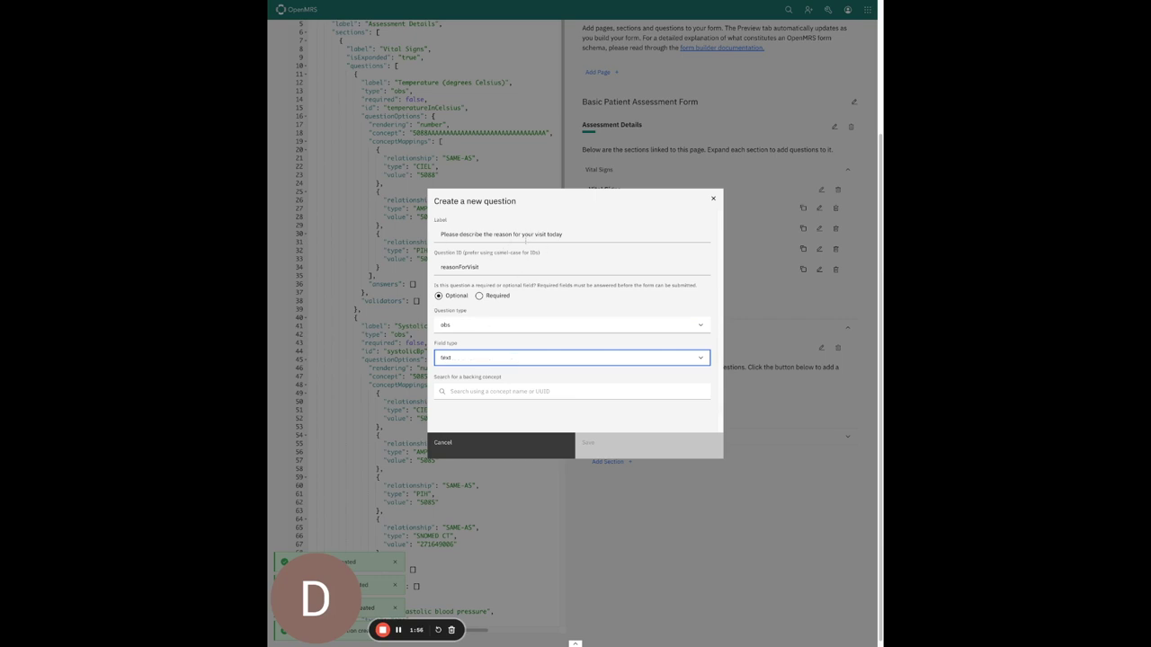
left_click(533, 392)
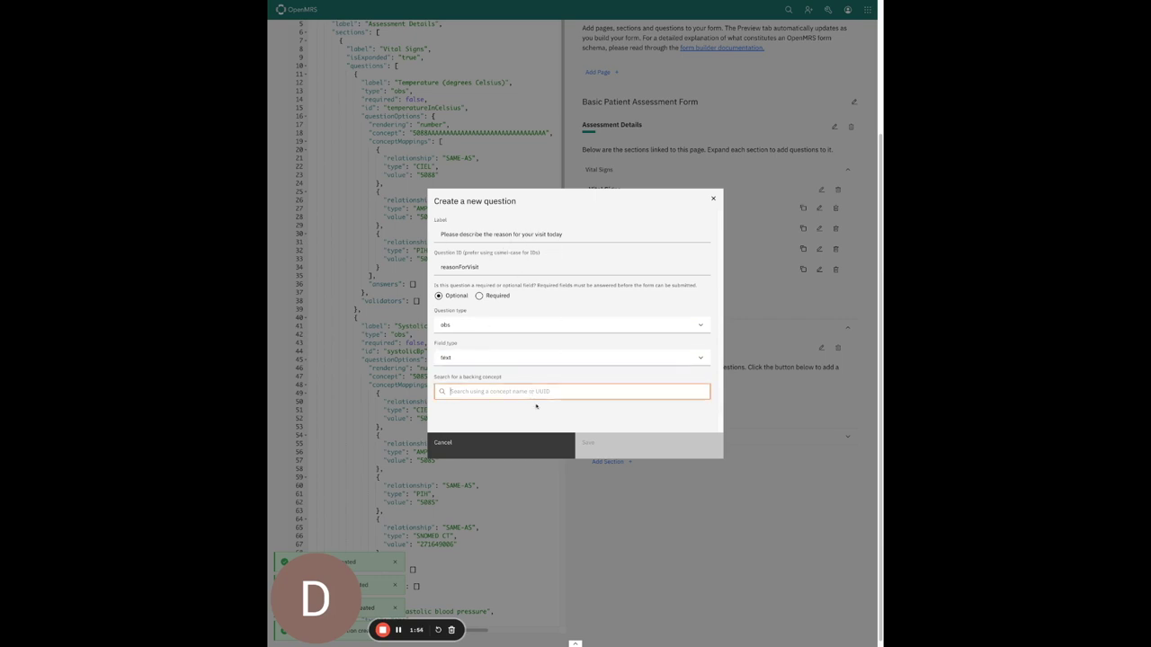
type("other")
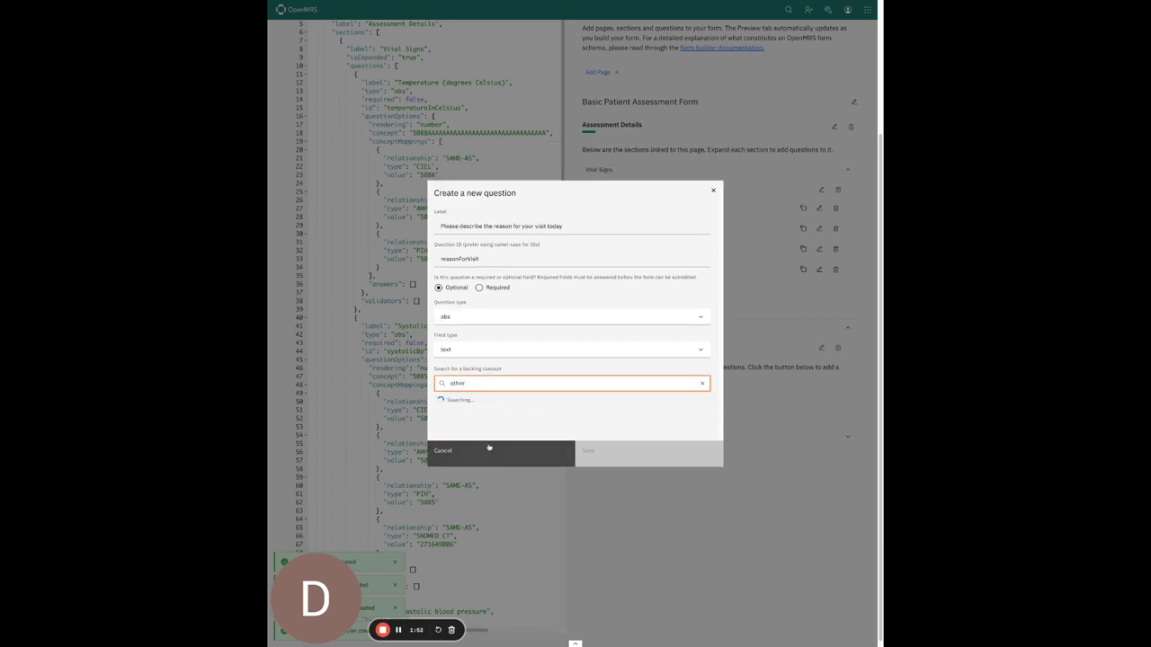
left_click(487, 372)
left_click(608, 496)
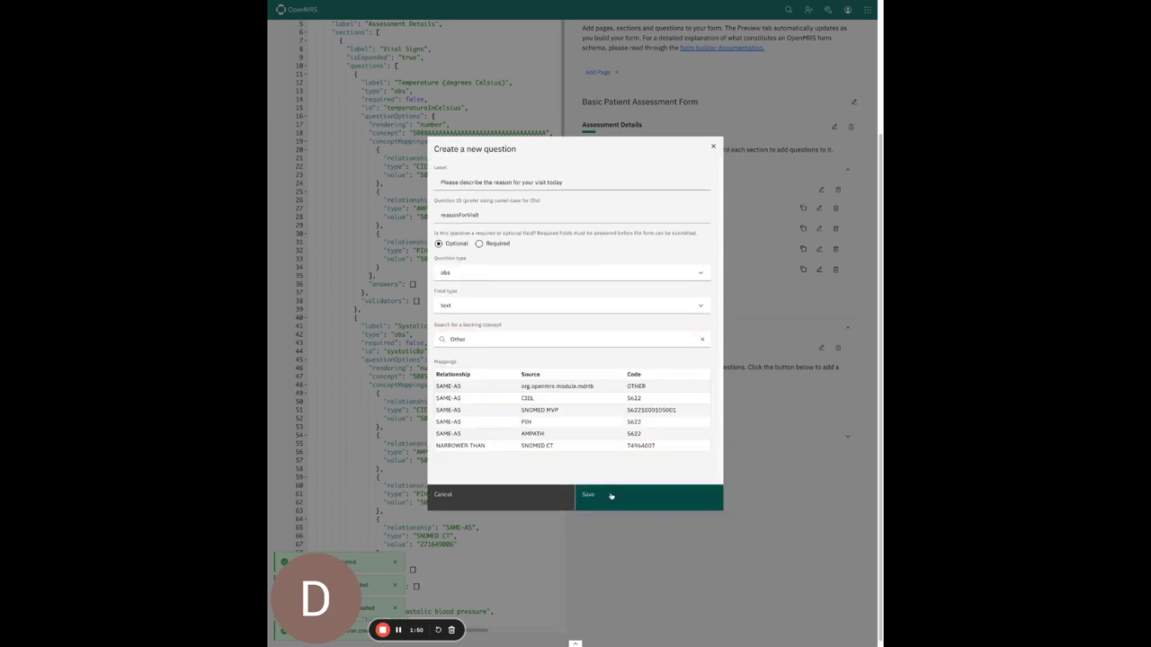
Step: Try the reason-for-visit answer box in Preview, then go back to the builder
scroll(605, 72, "up", 2)
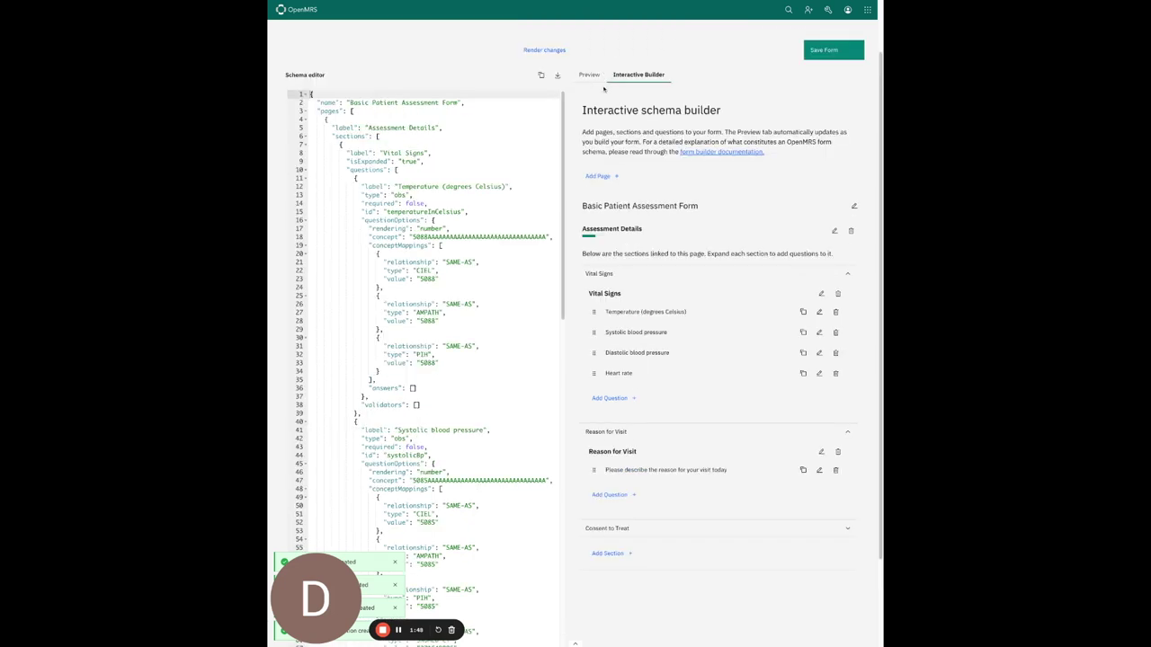
left_click(588, 74)
left_click(659, 376)
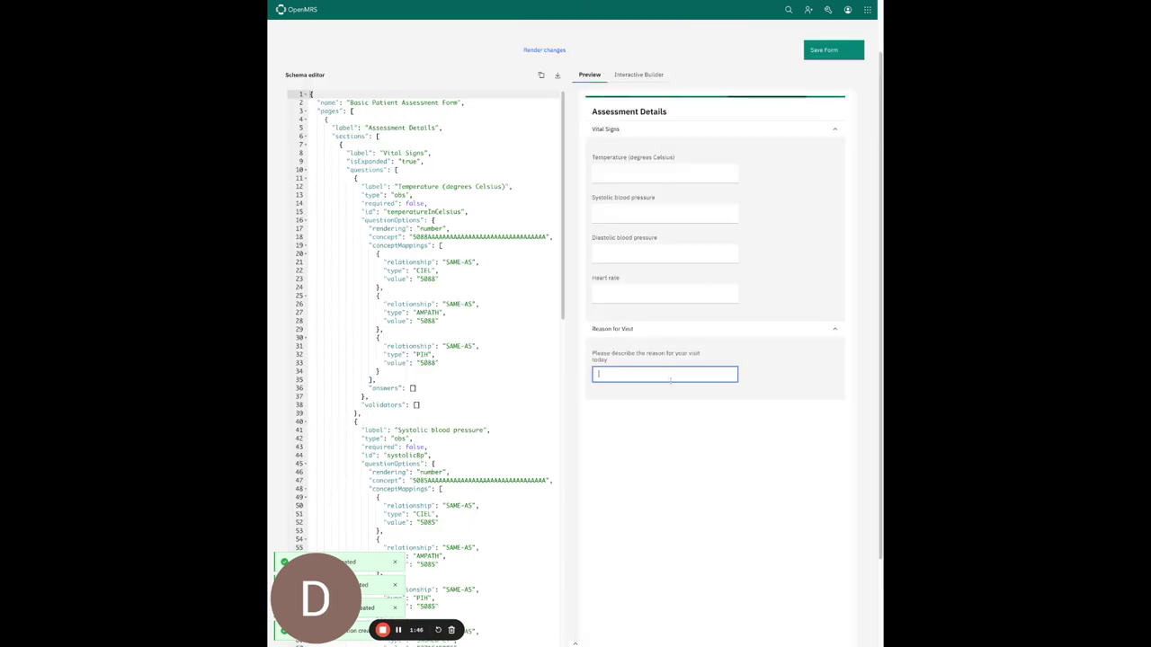
left_click(628, 75)
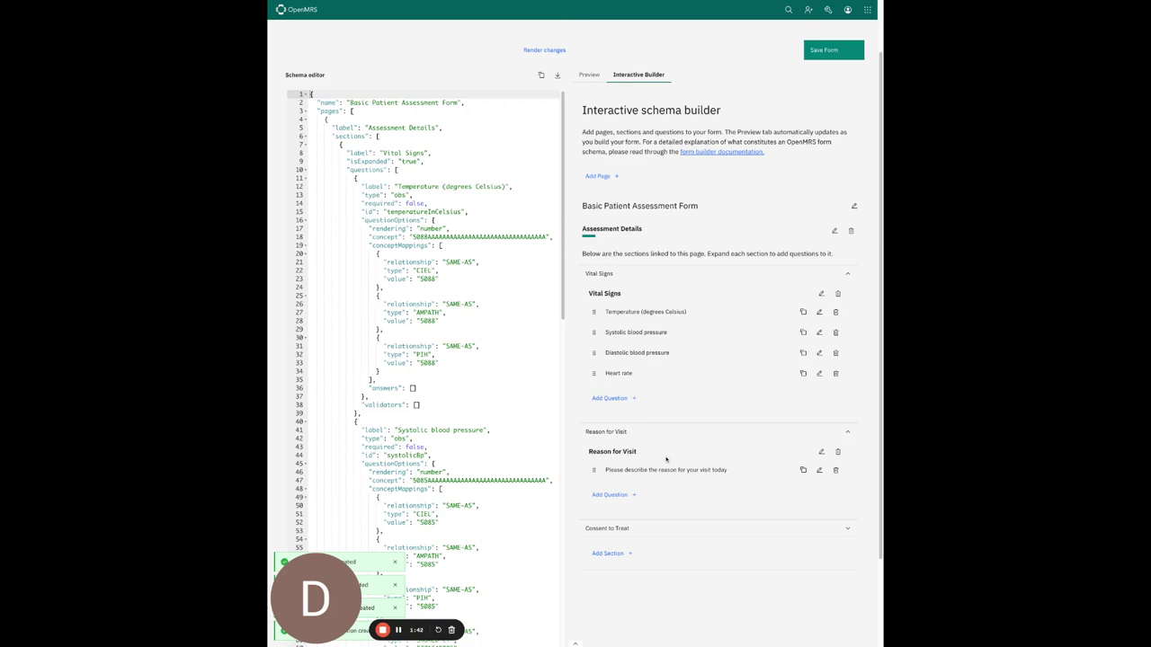
scroll(663, 459, "down", 1)
Step: Start a Consent to Treat question with the pasted consent label and ID consentToTreat
left_click(668, 485)
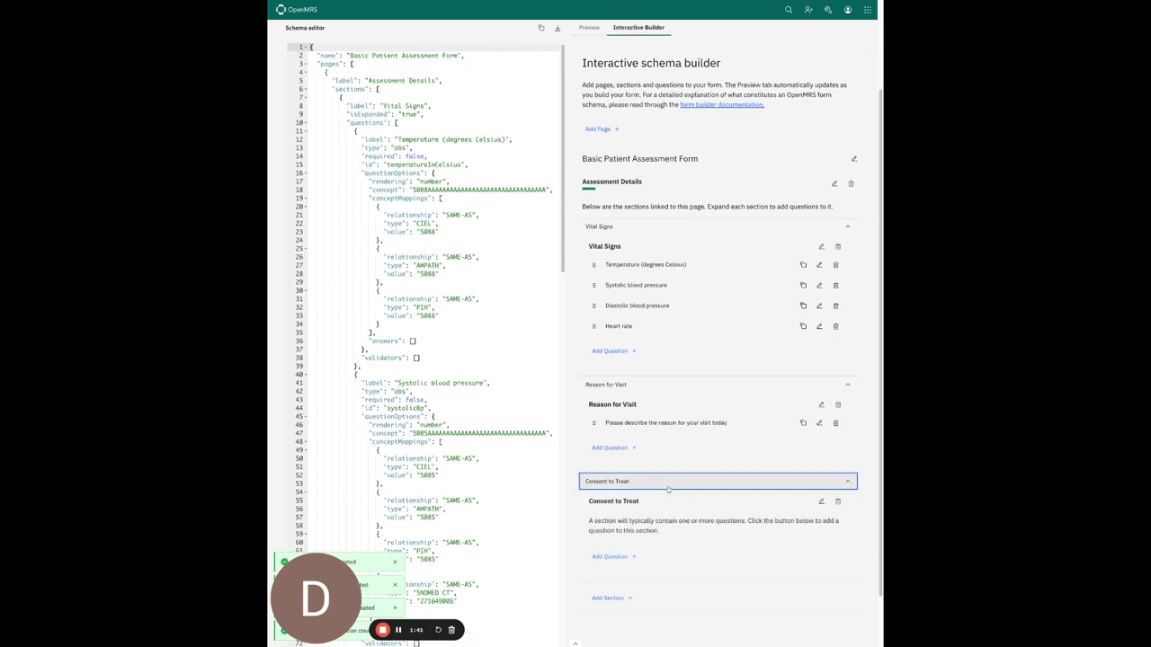
left_click(612, 556)
left_click(497, 232)
type("Di")
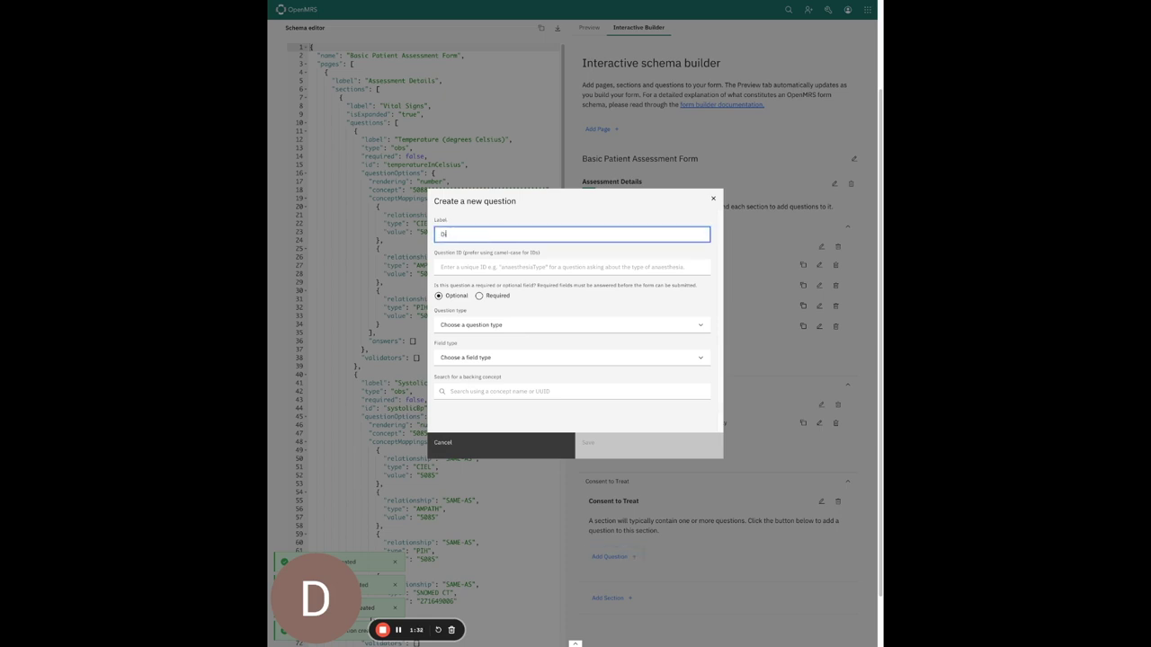
type(" you")
type("consent to treatment and acknowledge the accuracy of the information provided above?")
key("Tab")
type("consent")
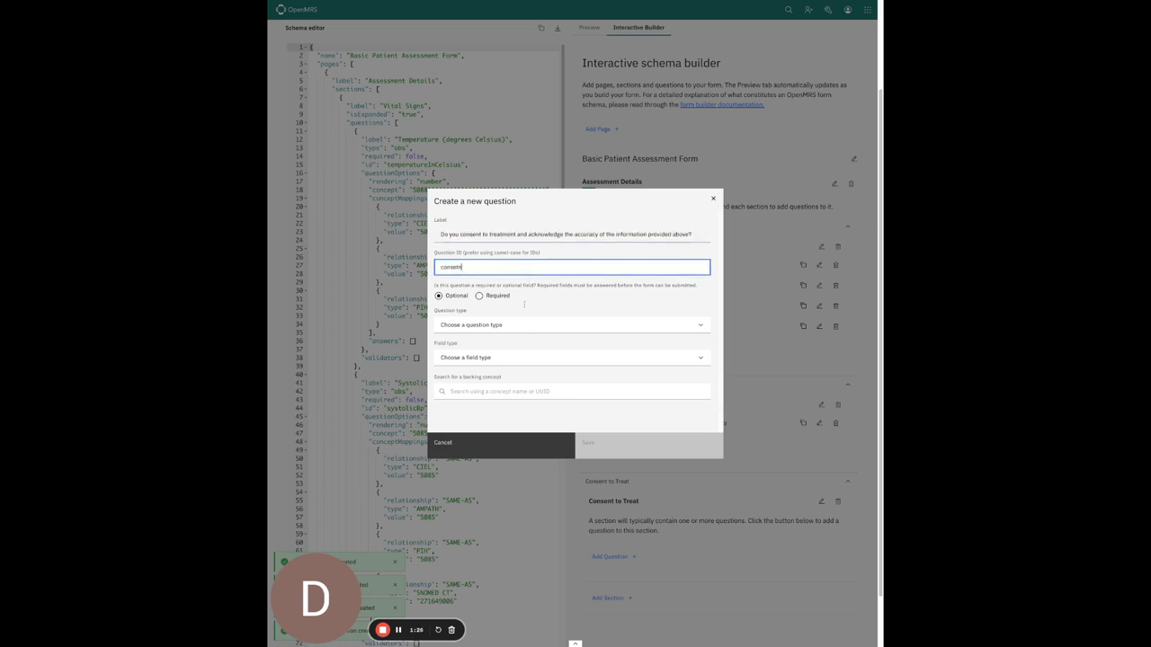
key("BackSpace")
key("BackSpace")
type("ntToTreat")
Step: Set it to an obs text field, link the Other concept, and save
left_click(527, 331)
left_click(527, 357)
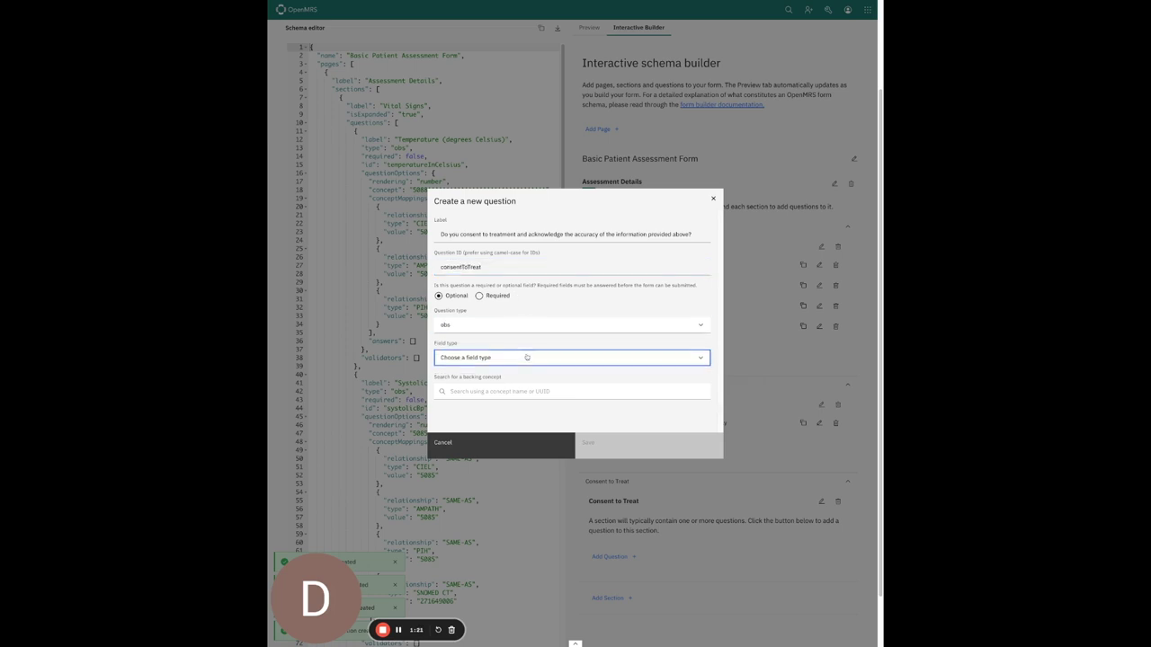
left_click(513, 389)
left_click(513, 391)
type("to")
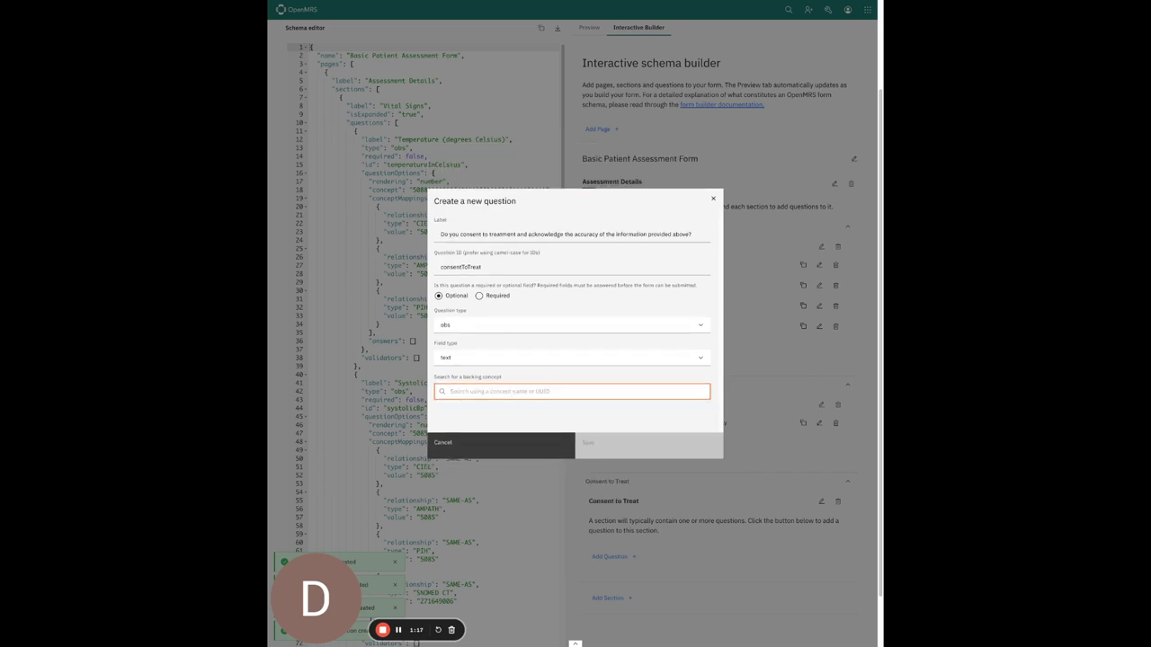
type("to")
key("BackSpace")
key("BackSpace")
type("other")
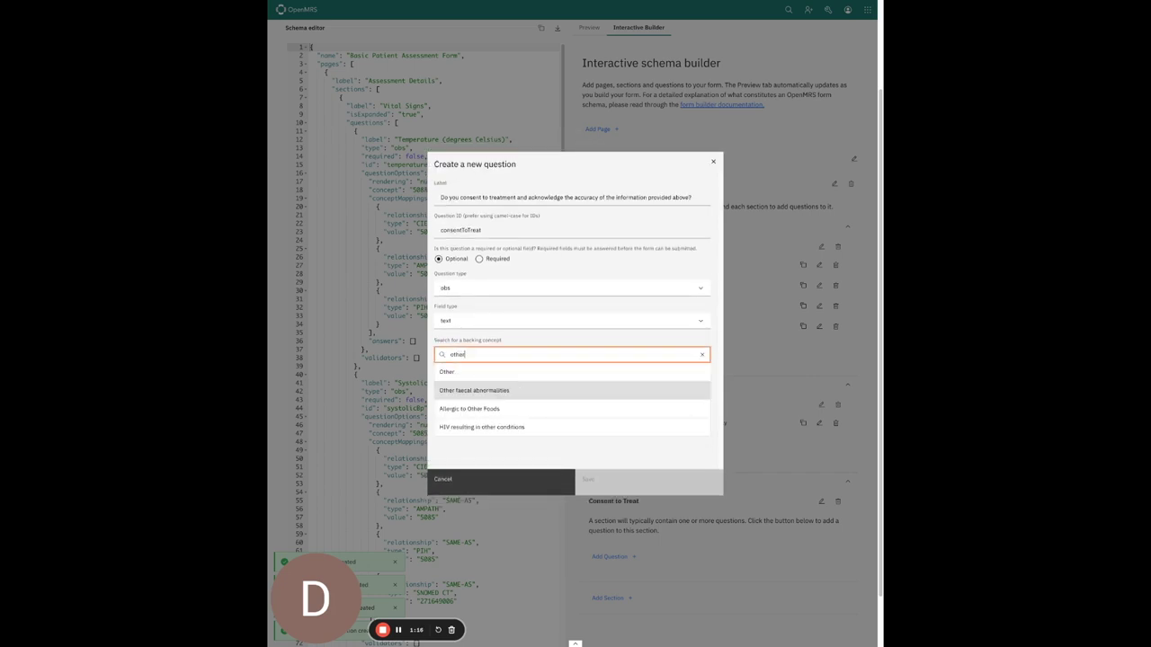
left_click(488, 373)
left_click(635, 492)
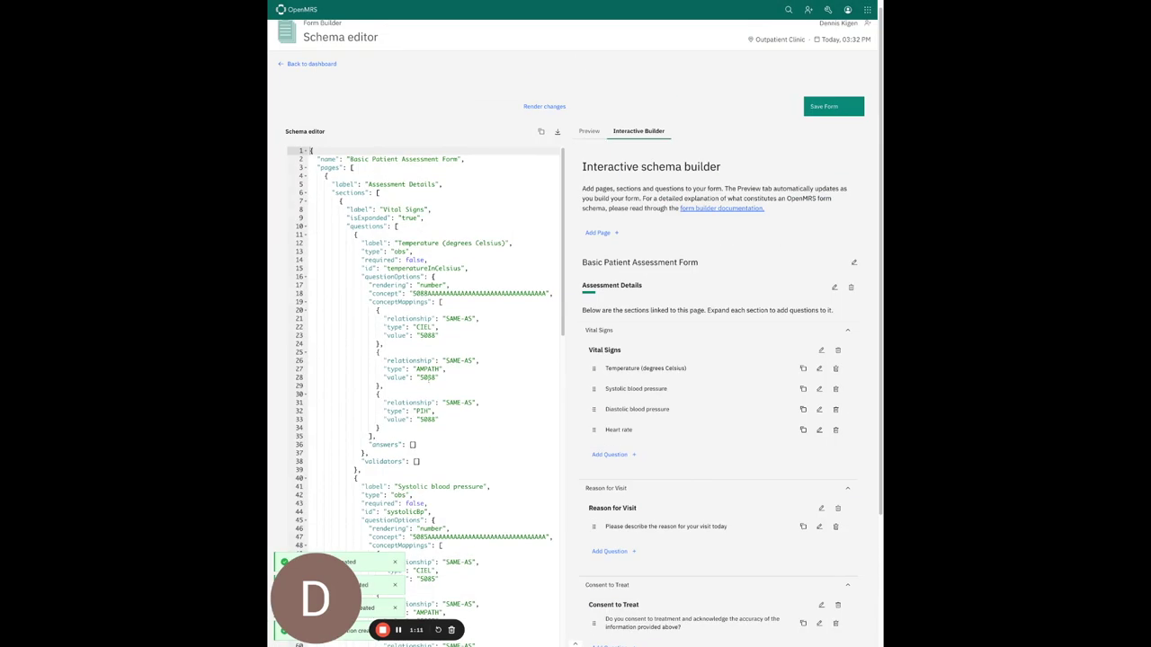
Step: Scroll through the form schema, then switch to the rendered form preview
scroll(428, 395, "down", 5)
scroll(428, 396, "down", 10)
scroll(428, 396, "down", 6)
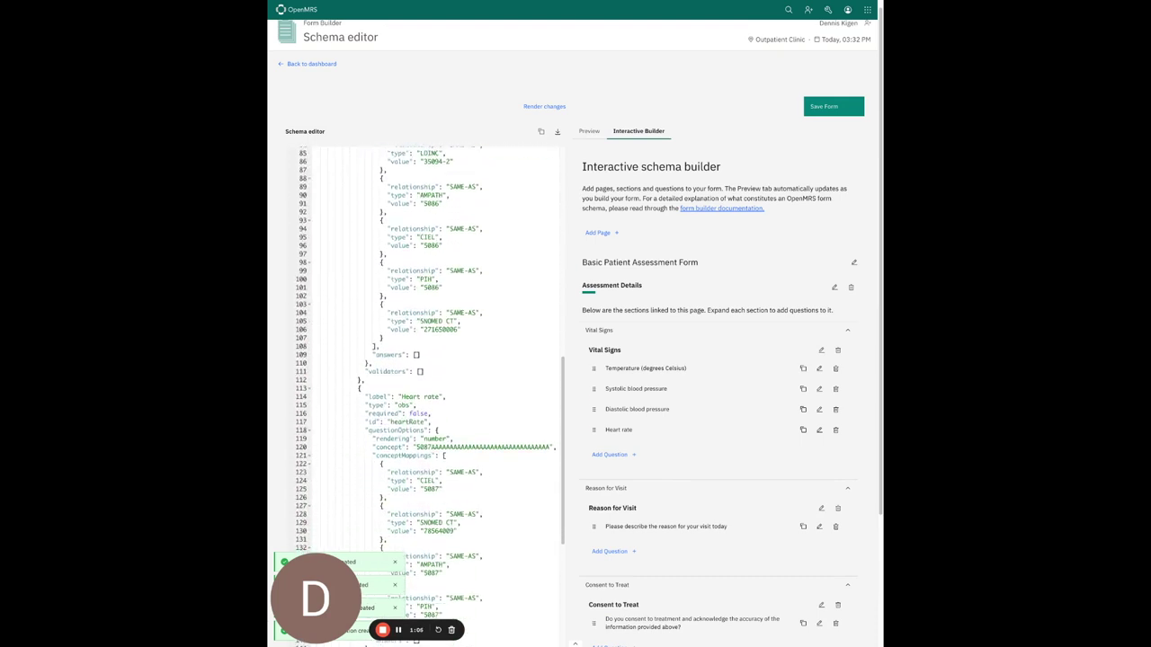
scroll(436, 377, "down", 20)
scroll(436, 375, "down", 10)
scroll(440, 370, "up", 20)
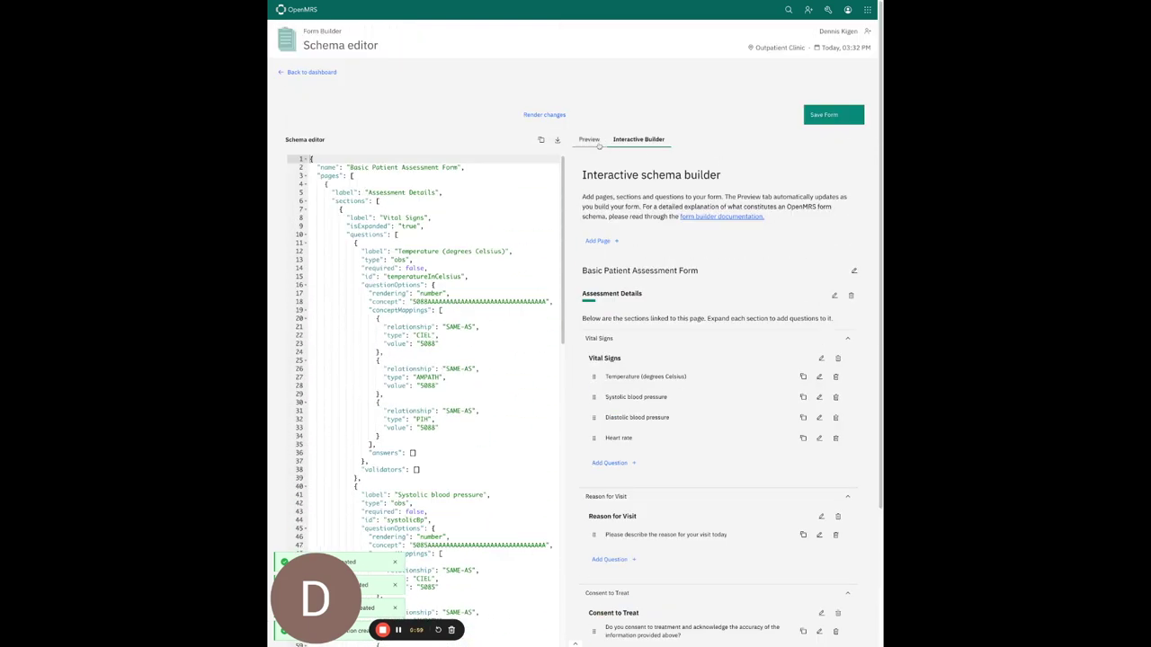
left_click(595, 142)
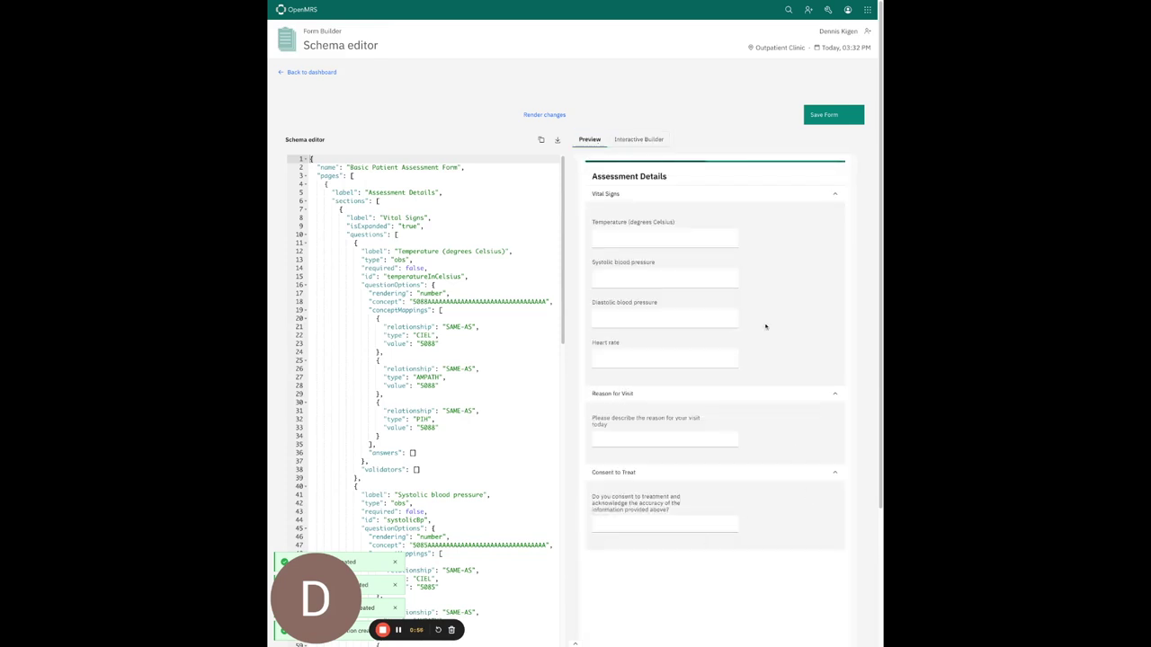
Step: Enter test vitals: temperature 34, blood pressure 120/90, heart rate 56
left_click(667, 238)
type("34")
left_click(663, 288)
type("120")
left_click(653, 318)
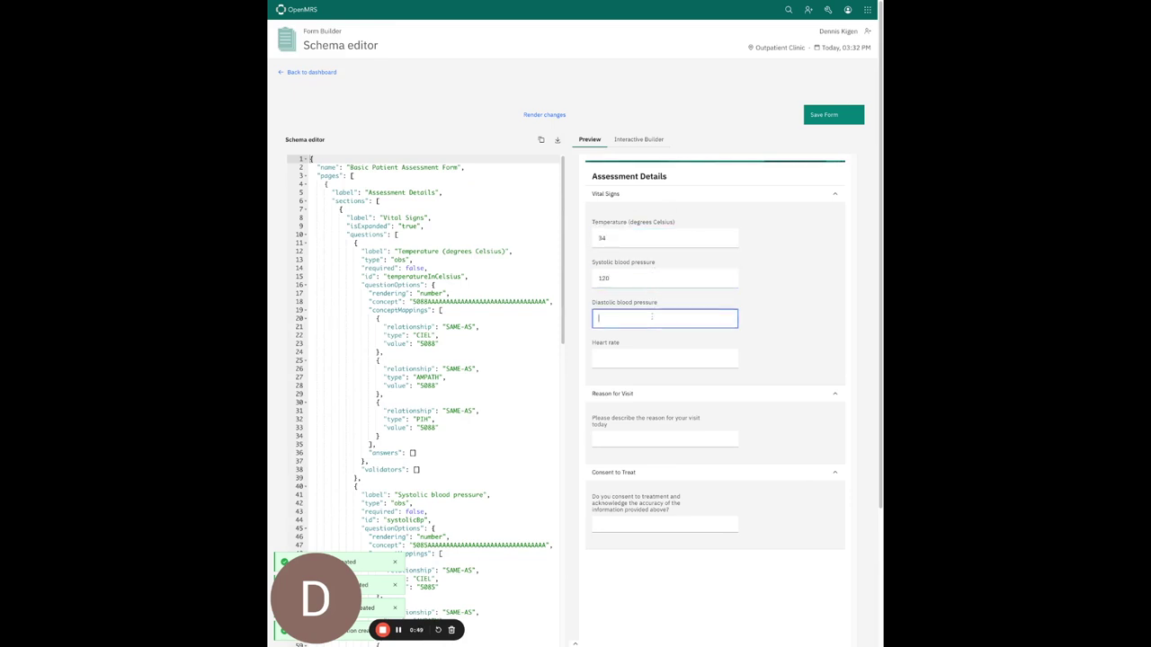
type("90")
left_click(658, 360)
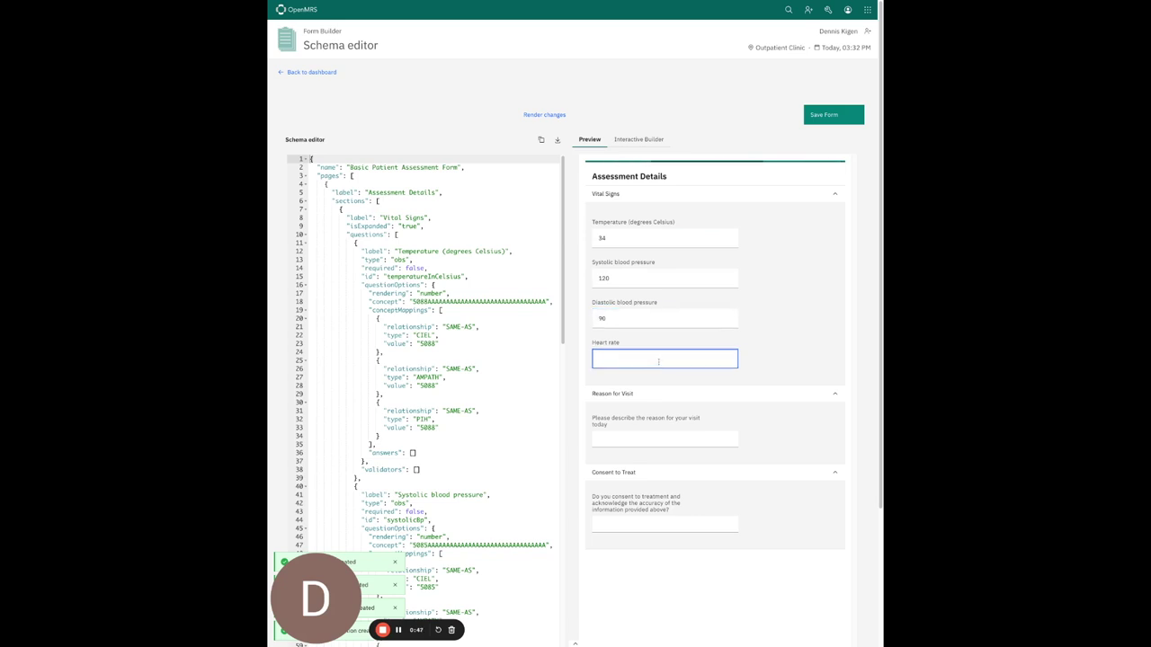
type("56")
left_click(651, 440)
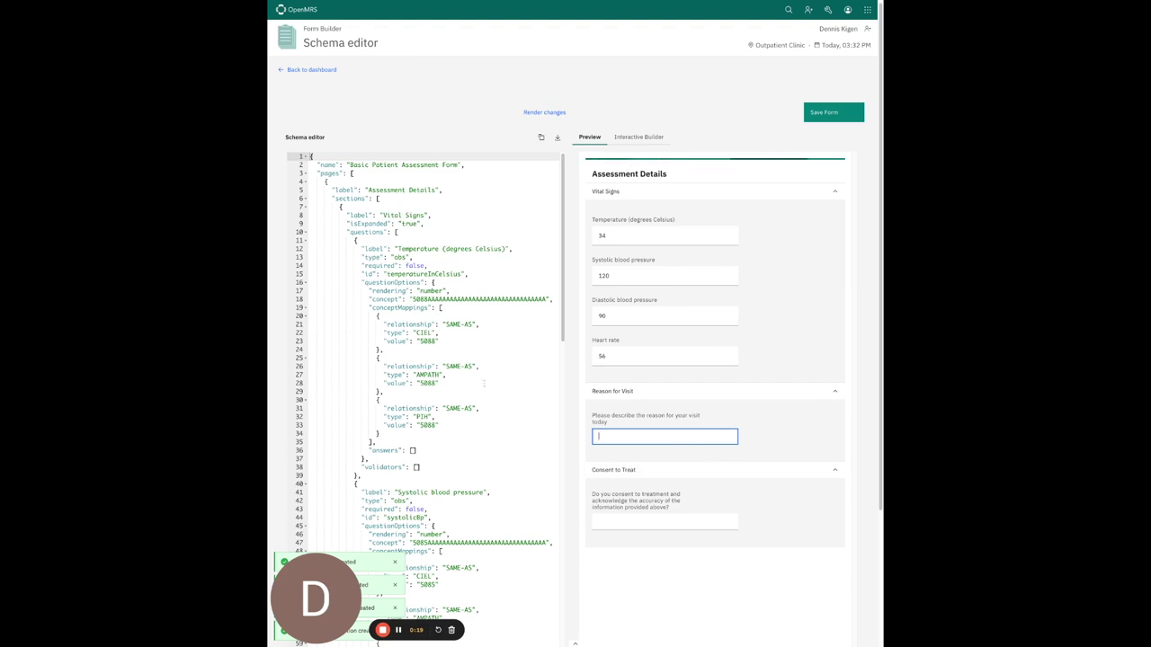
Step: Save the form to the server as version 1.0 with encounter type Adult Visit
left_click(833, 111)
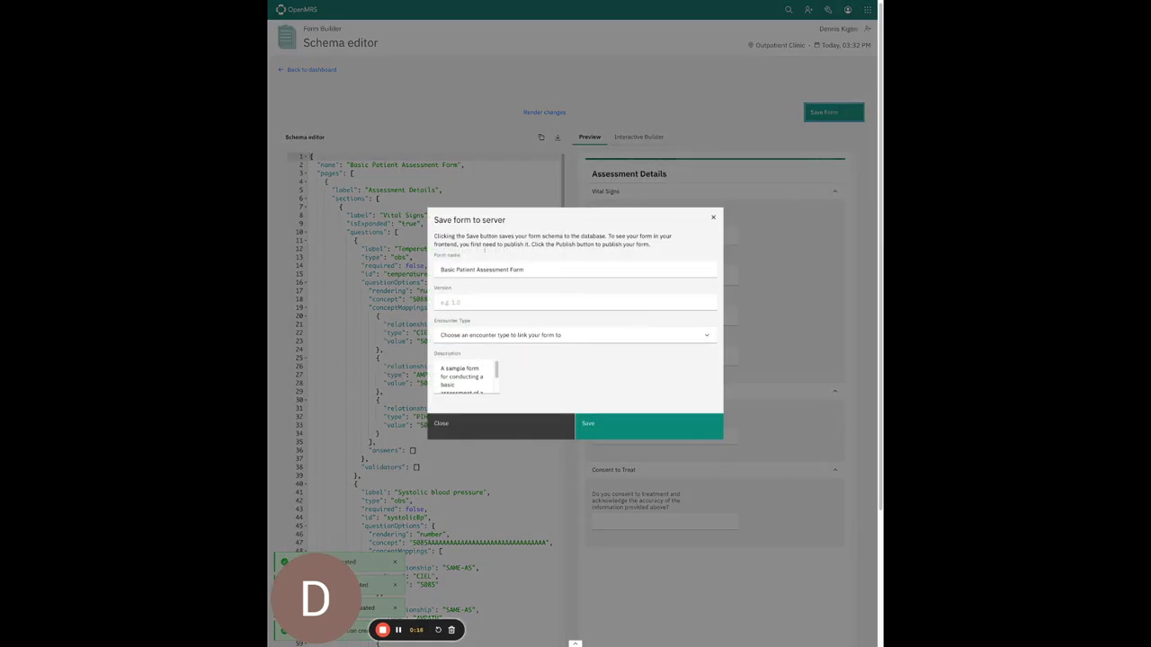
left_click(479, 303)
type("1")
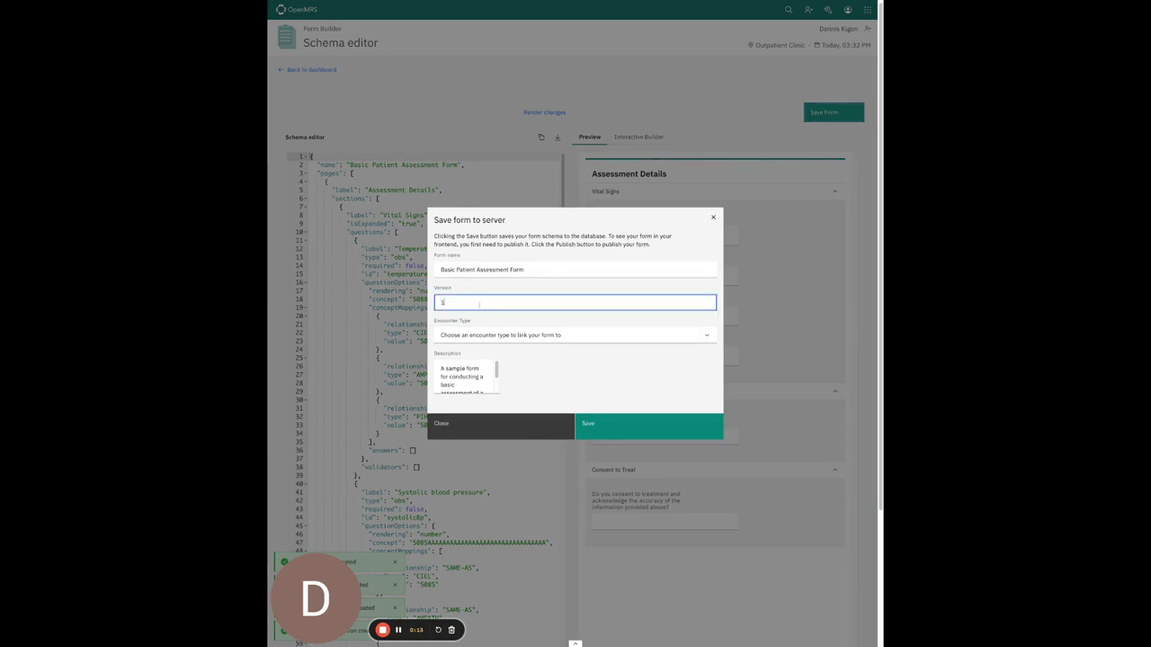
left_click(517, 336)
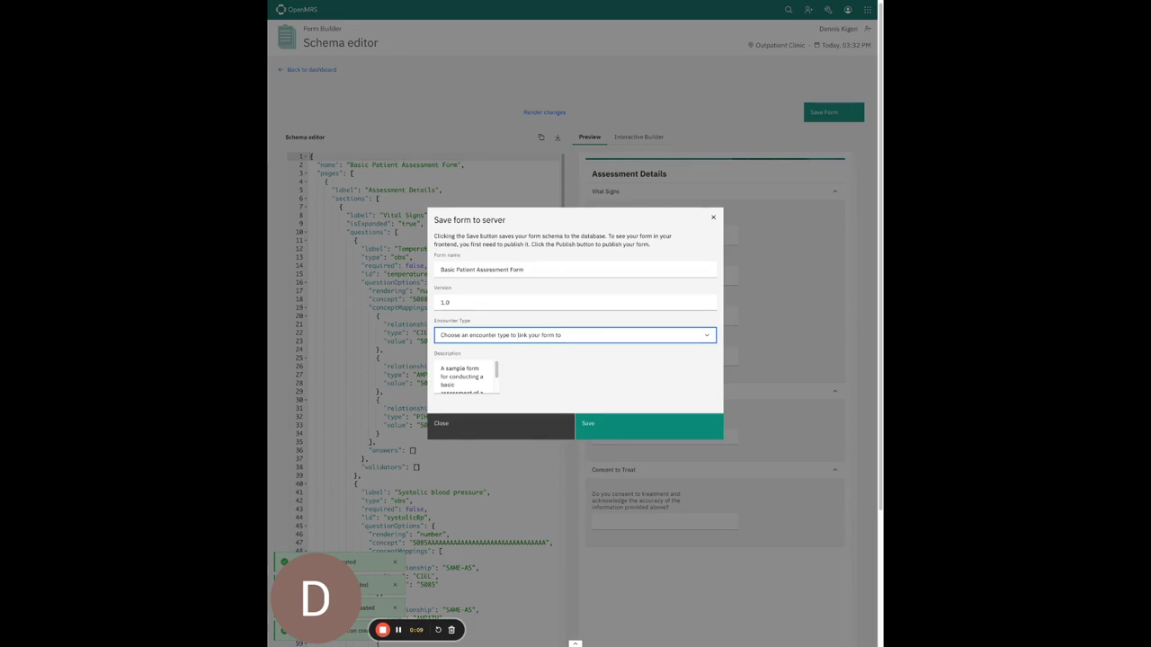
left_click(617, 426)
left_click(617, 425)
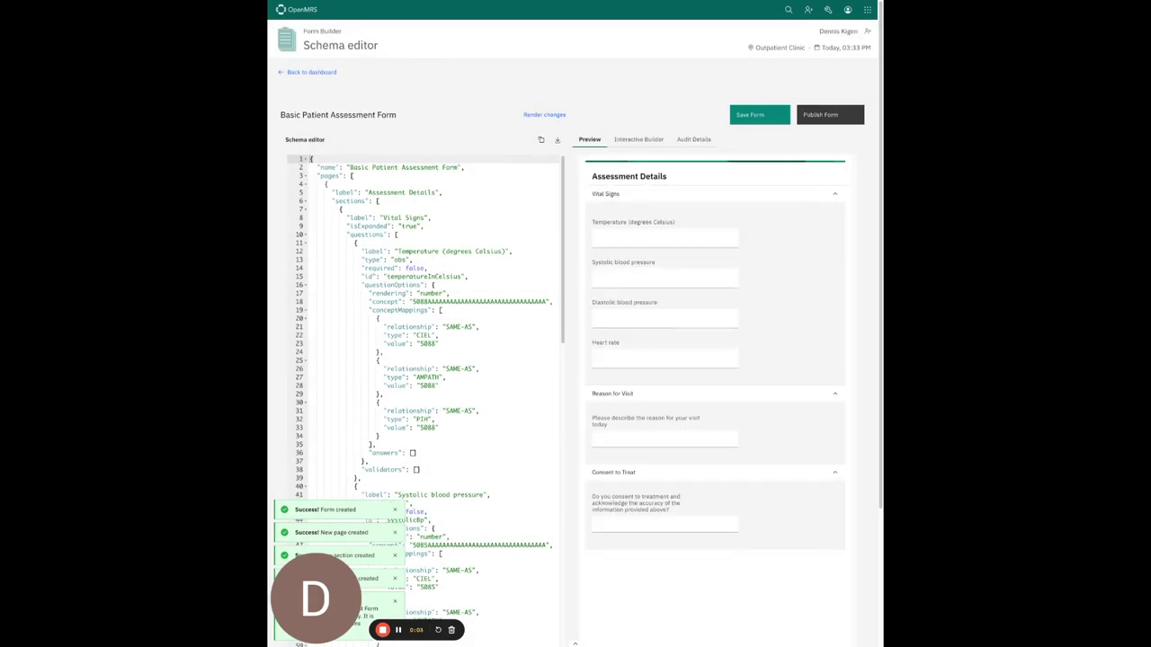
Step: Reopen the Basic Patient Assessment Form from the forms list and dismiss the success notice
left_click(311, 69)
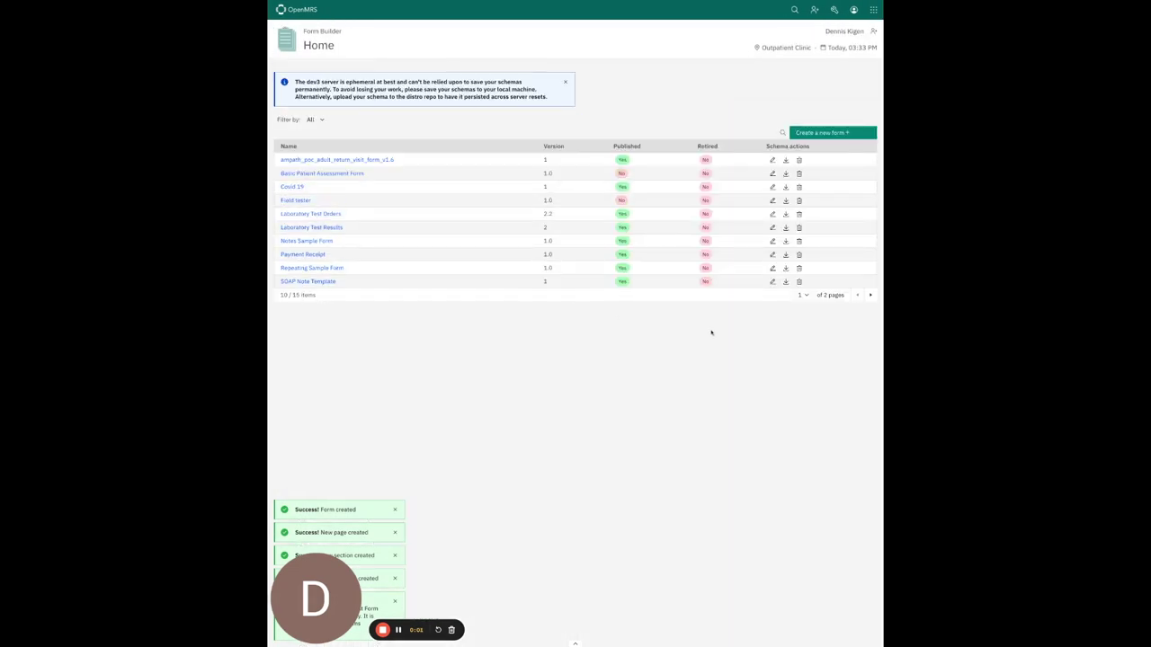
left_click(293, 174)
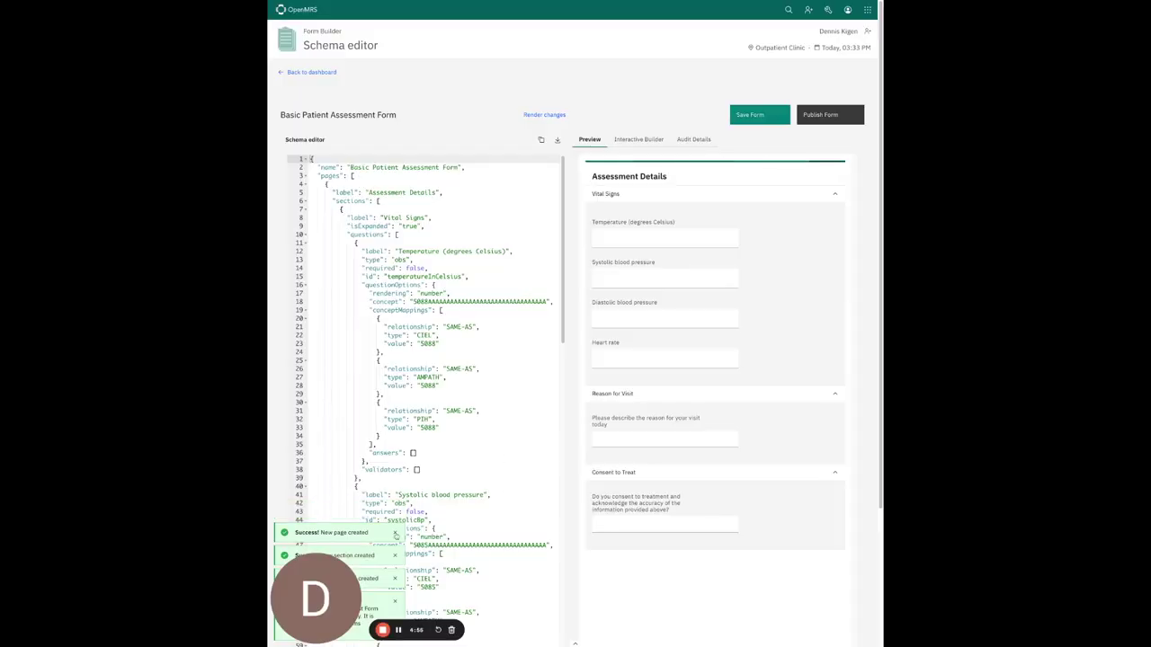
left_click(397, 603)
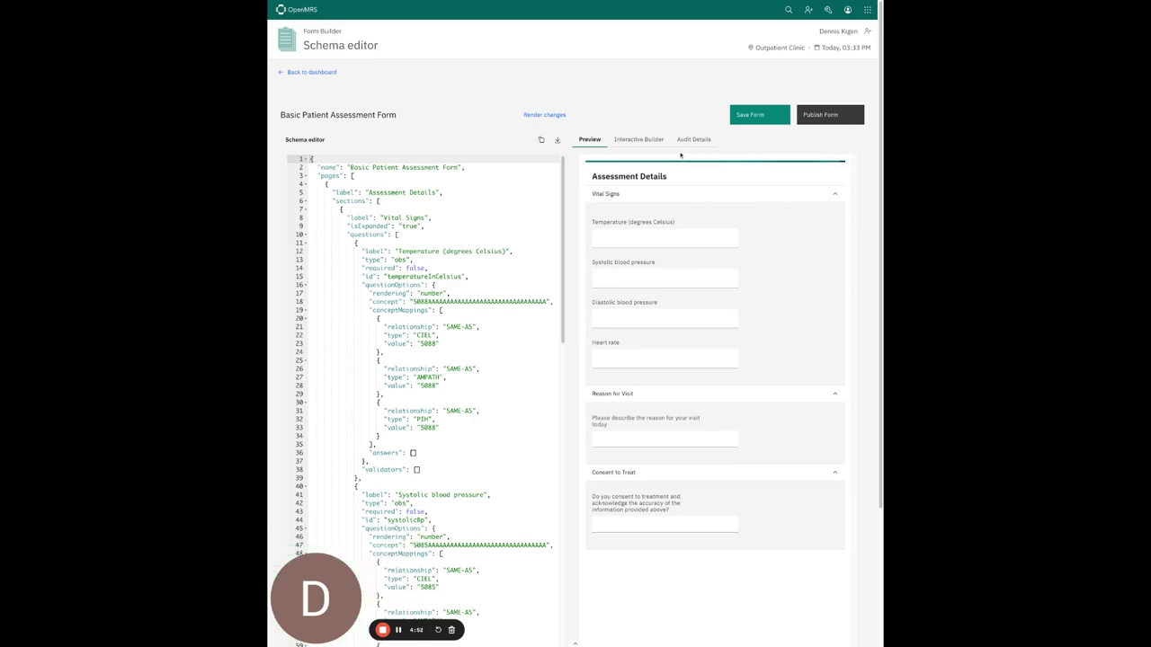
Step: Rename the Consent to Treat section to 'Consent to Treat and Acknowledgement' and check it in Preview
left_click(640, 141)
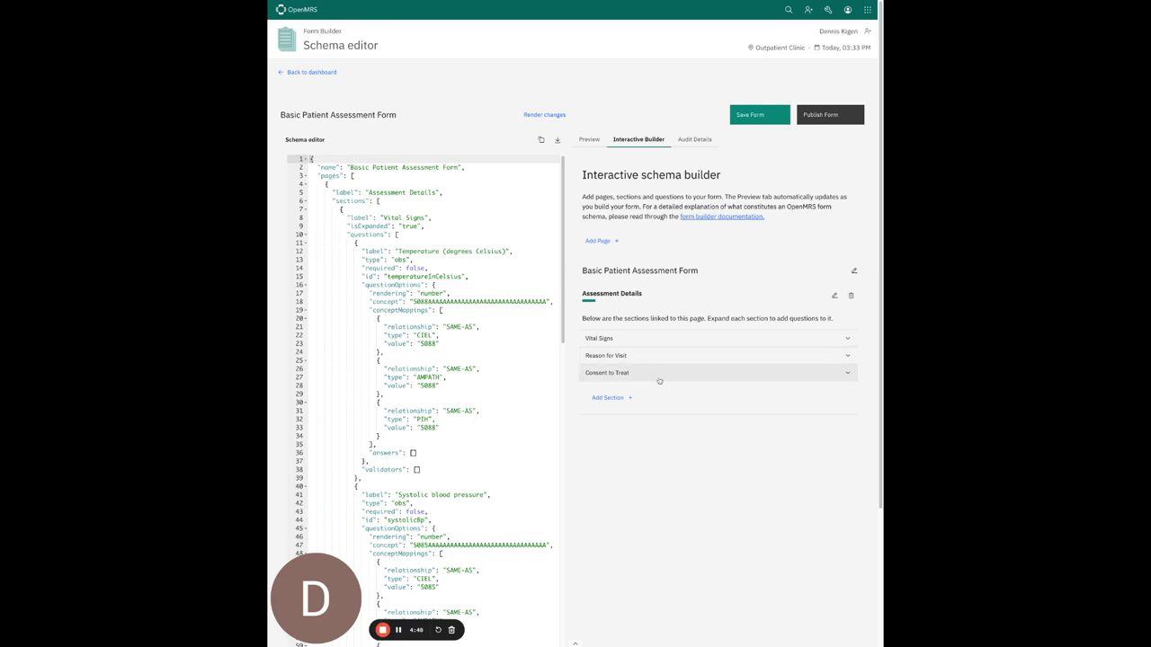
left_click(723, 370)
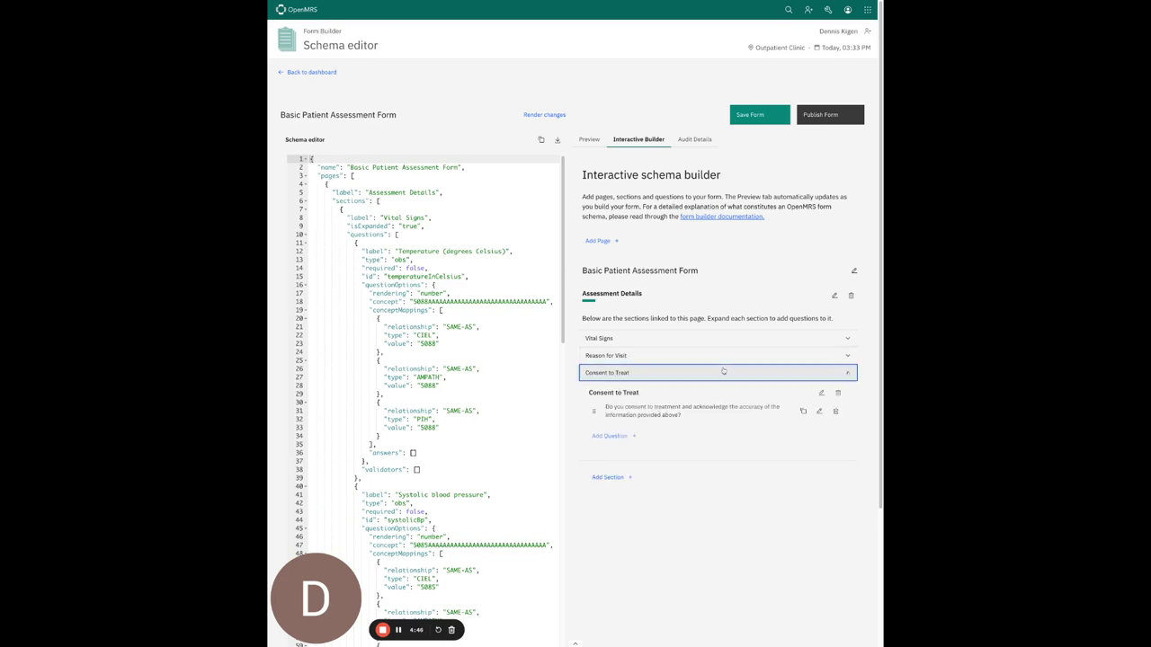
left_click(830, 390)
left_click(690, 400)
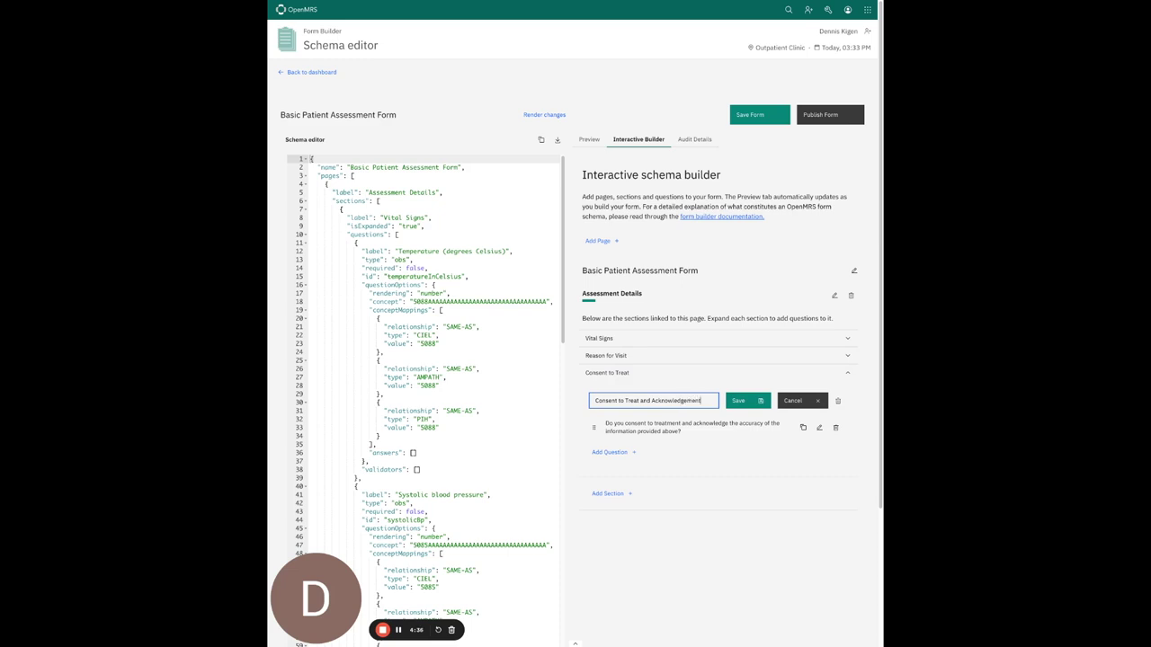
left_click(737, 400)
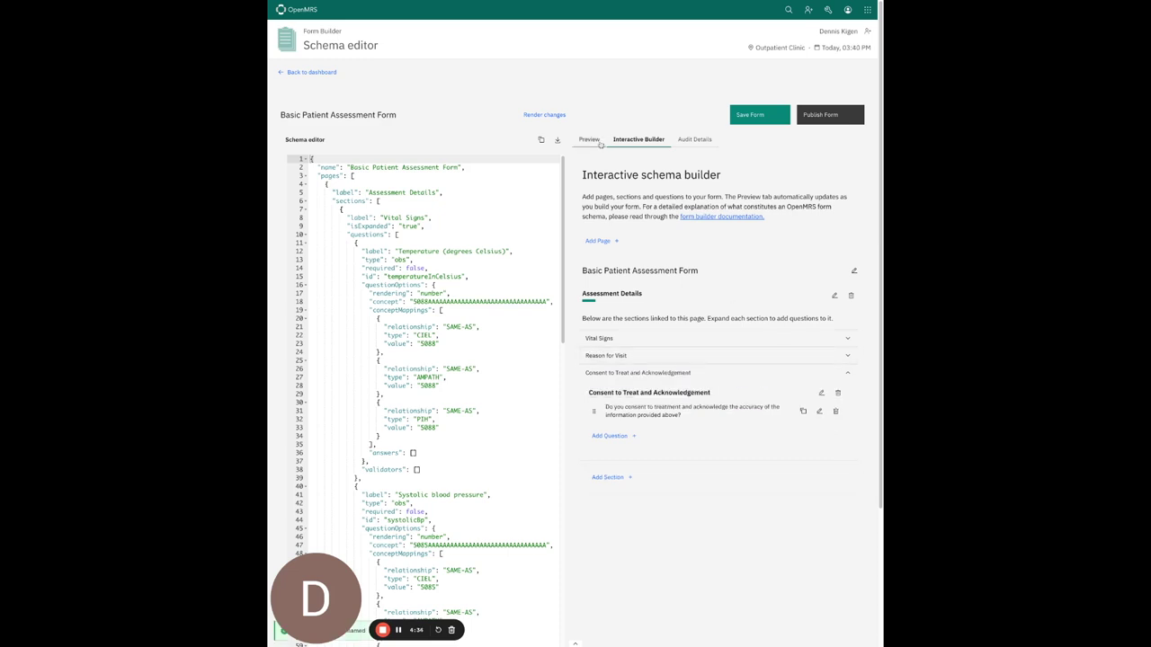
left_click(589, 139)
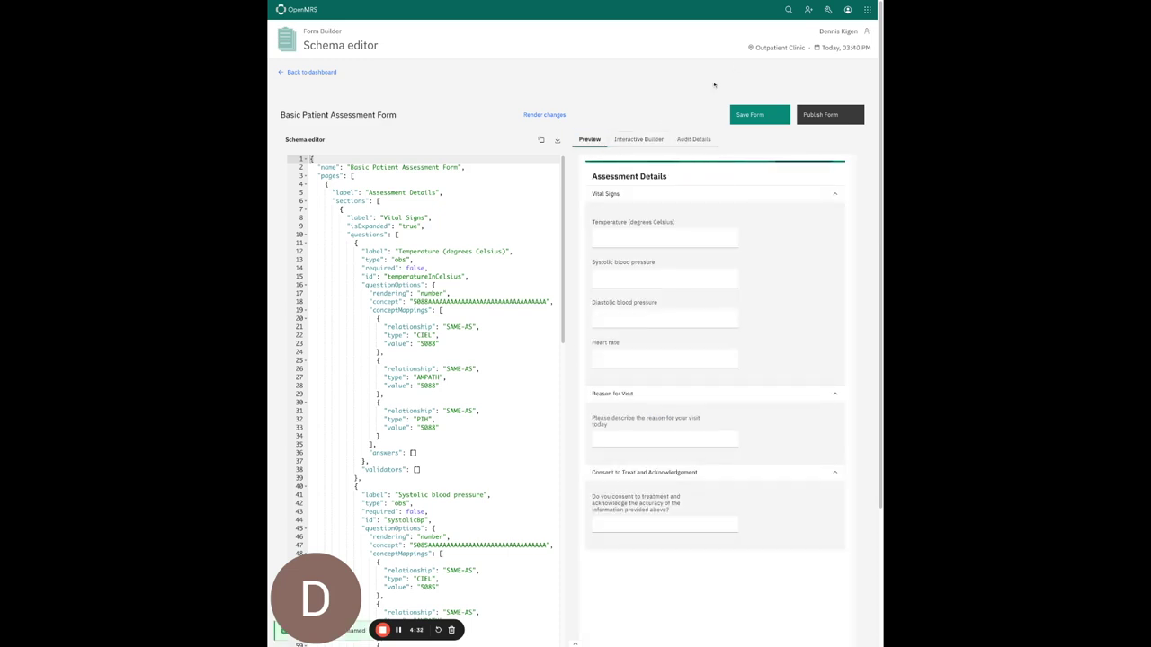
left_click(638, 140)
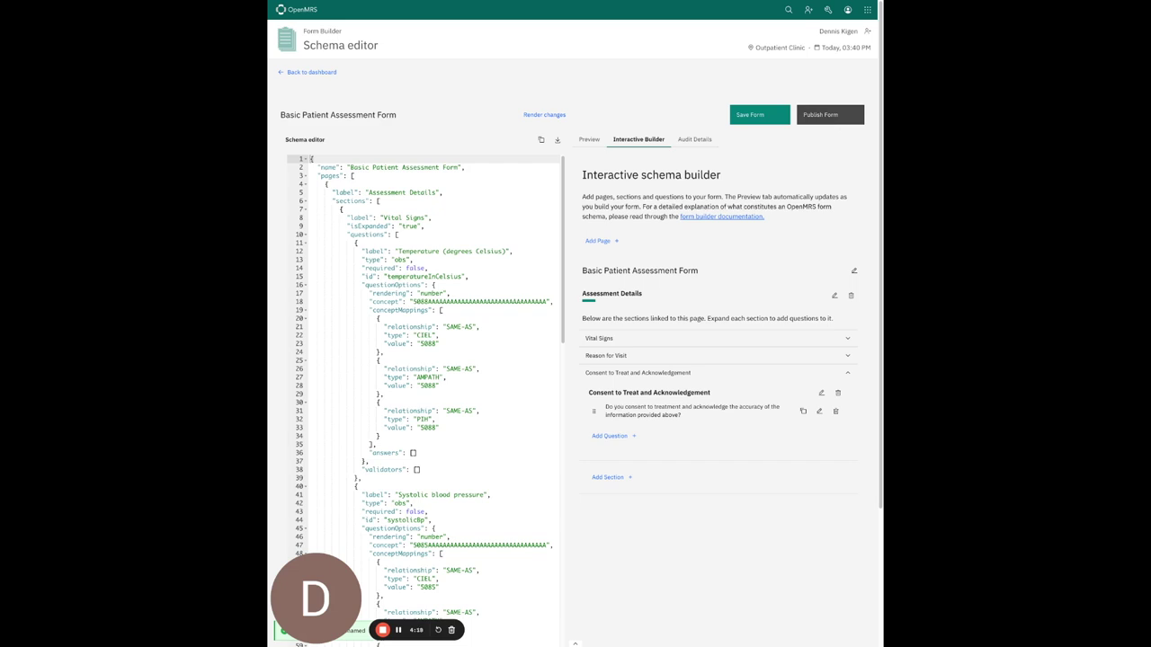
Step: Publish the Basic Patient Assessment Form and go back to the OpenMRS home page
left_click(820, 115)
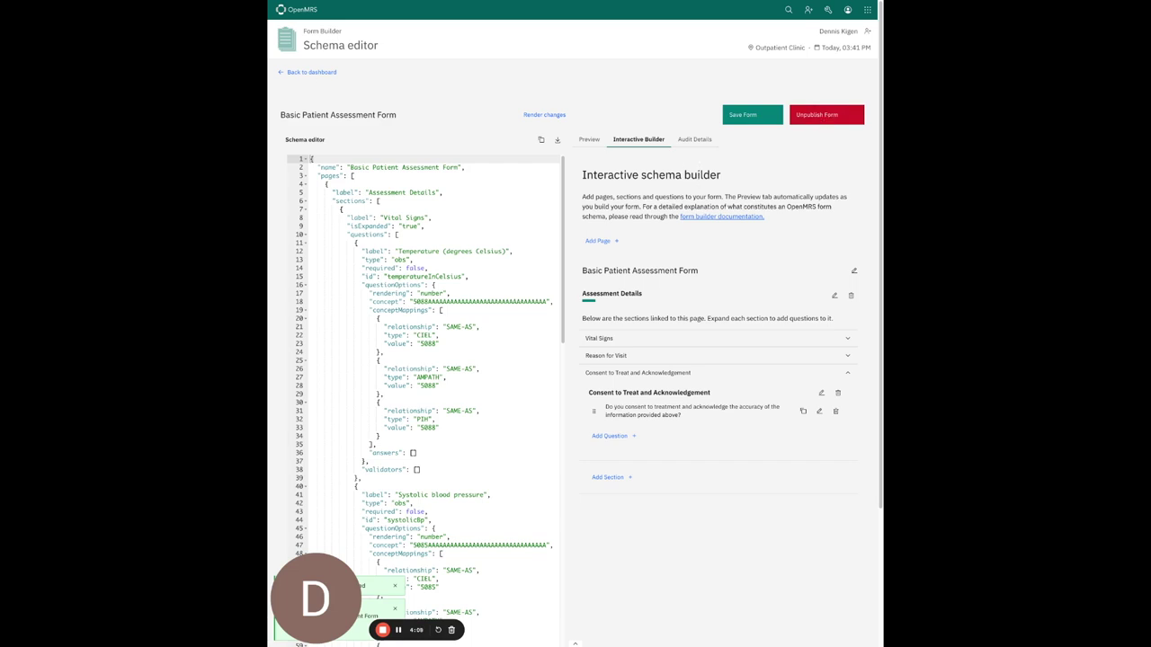
left_click(289, 13)
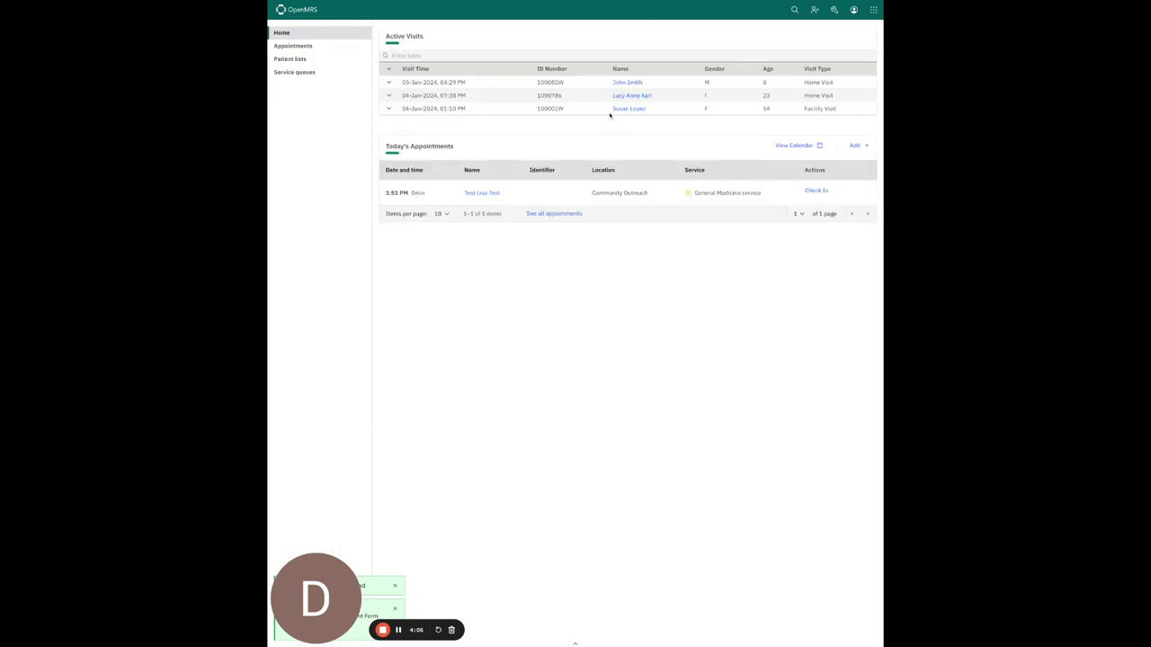
Step: Open an active-visit patient's chart and launch the Basic Patient Assessment Form from clinical forms
left_click(609, 116)
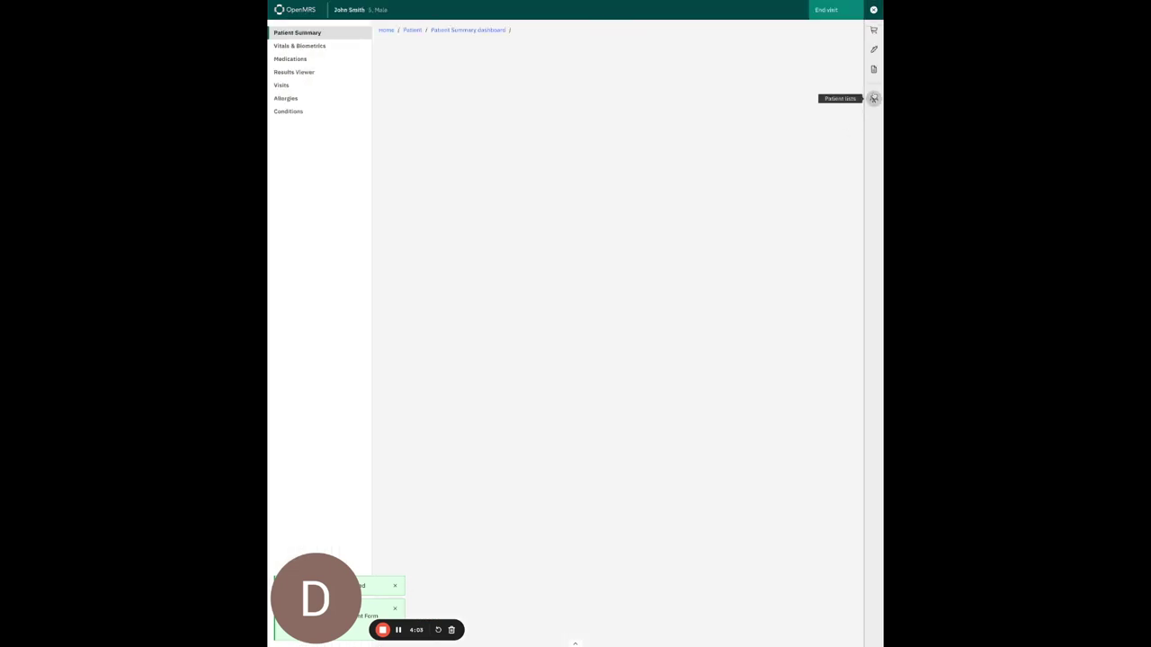
left_click(866, 69)
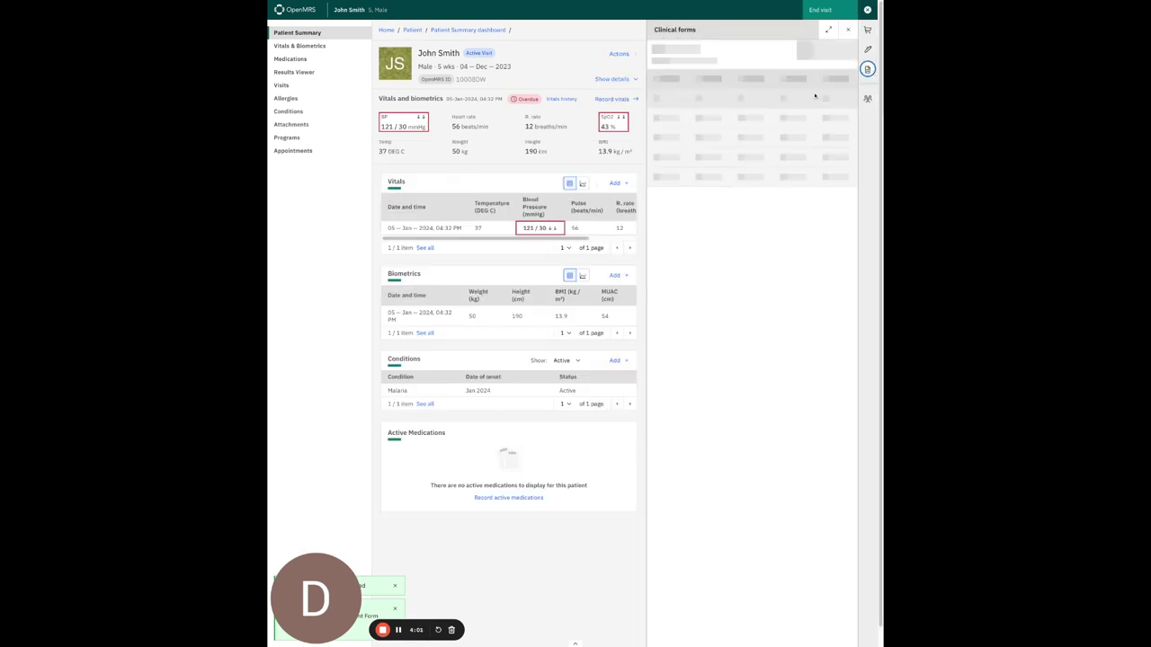
left_click(710, 93)
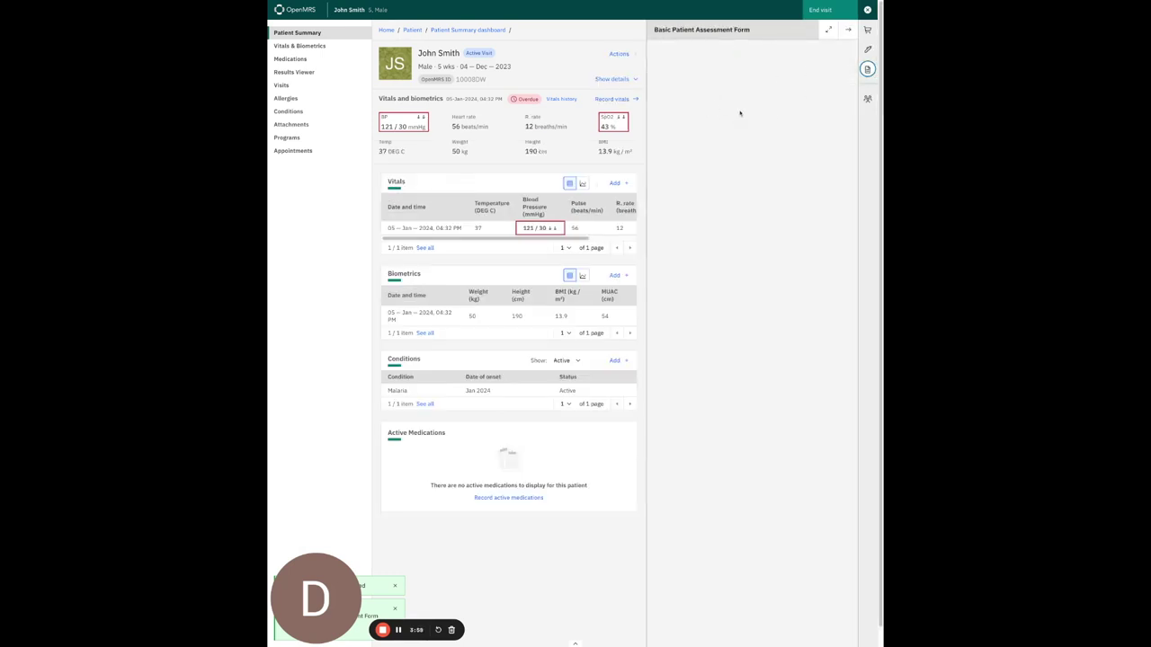